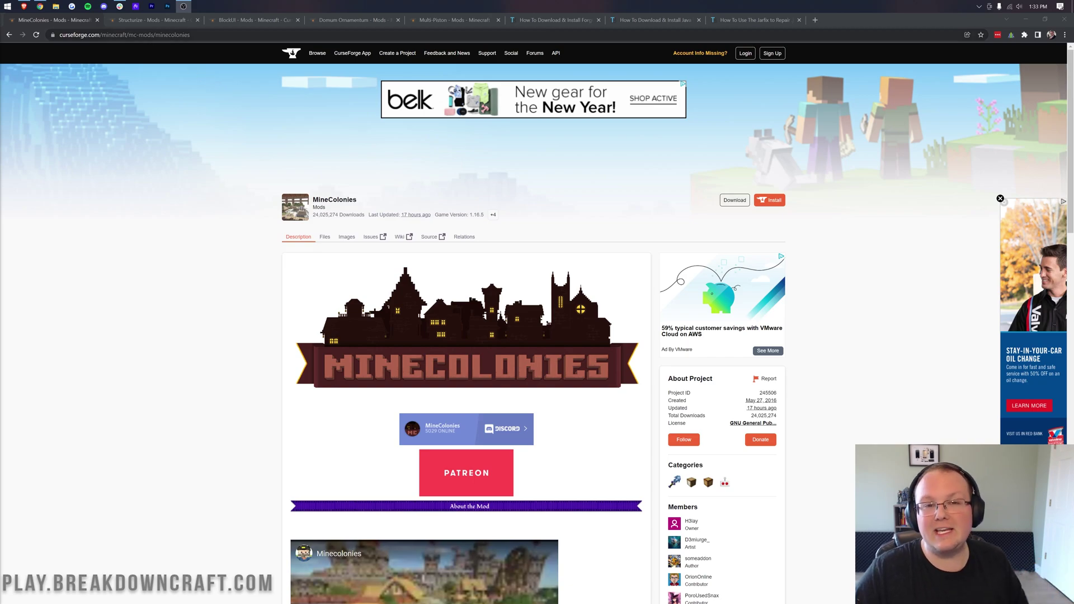
Look over the Structurize, BlockUI, Domum Ornamentum and Multi-Piston pages, then return to MineColonies
left_click(151, 20)
left_click(252, 21)
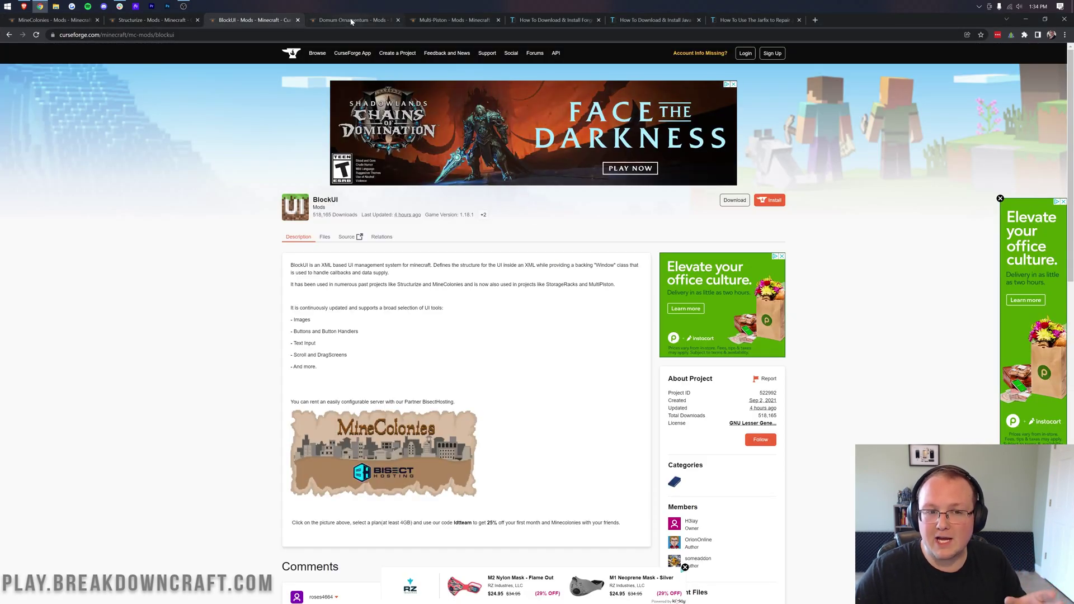
left_click(351, 20)
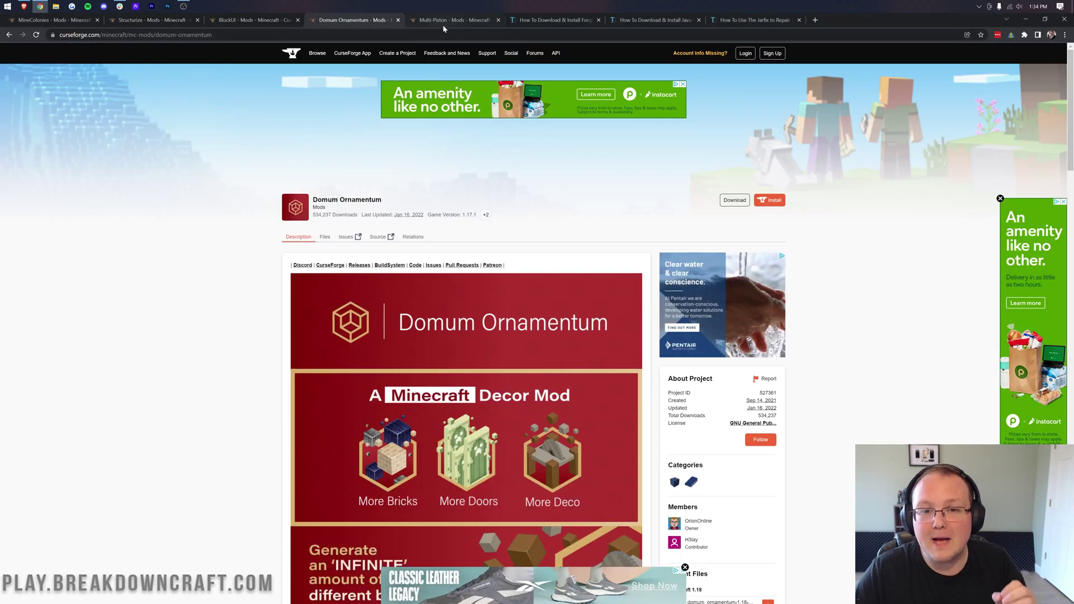
left_click(444, 21)
left_click(52, 23)
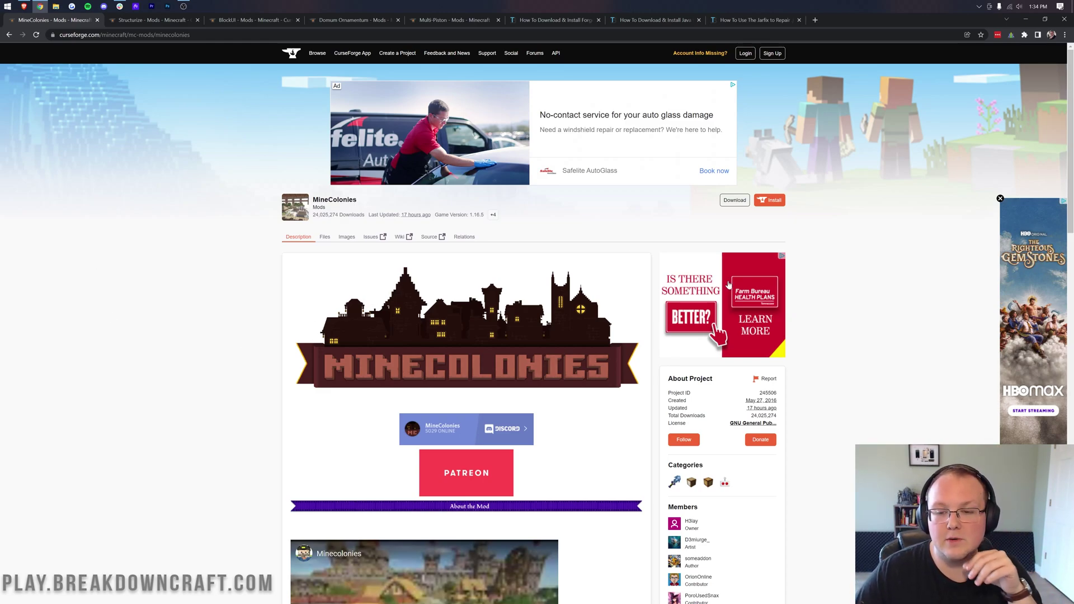
Download the latest MineColonies 1.18.1 file from Recent Files
scroll(722, 279, "down", 9)
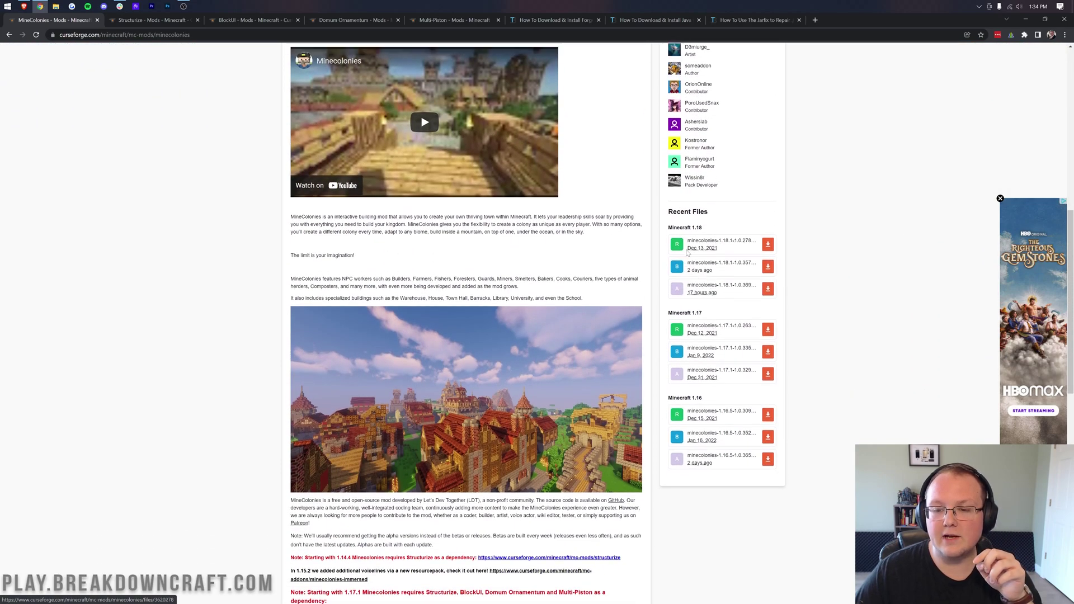
scroll(694, 256, "up", 1)
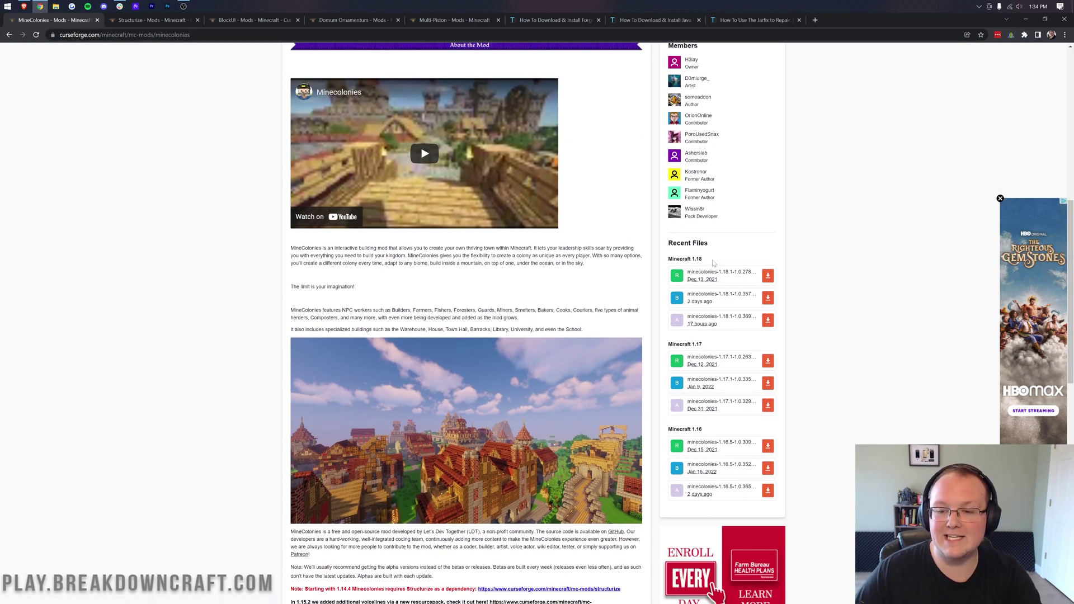
left_click(768, 276)
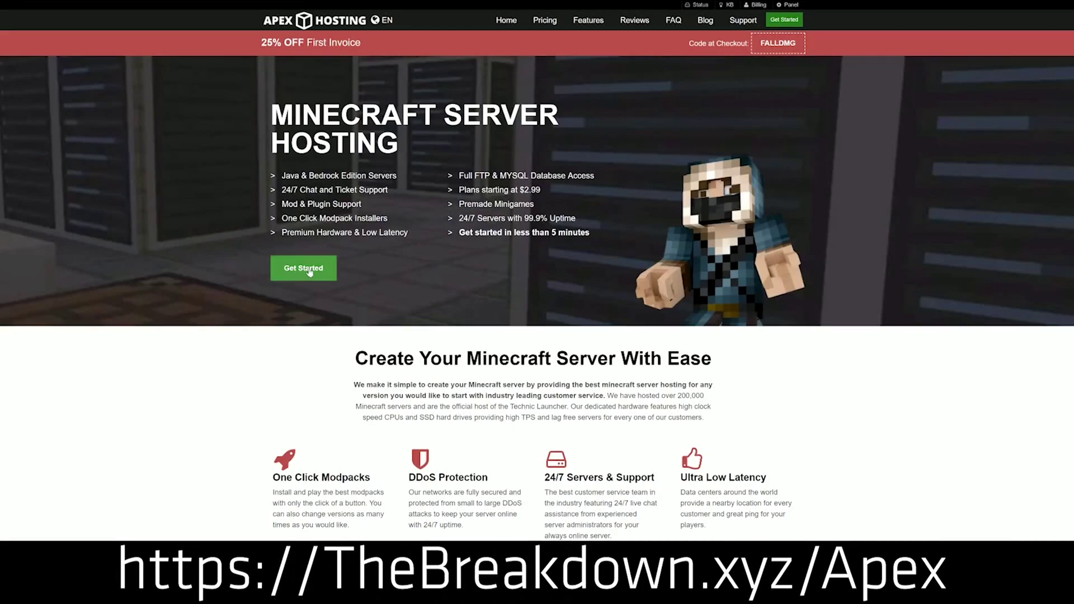
scroll(334, 168, "down", 4)
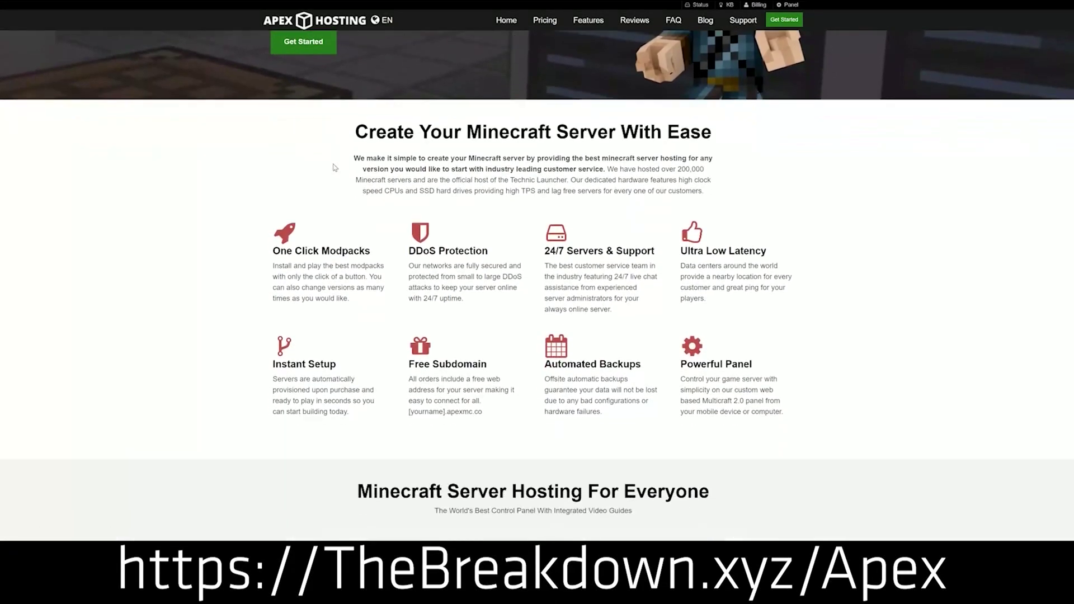
left_click_drag(272, 251, 654, 252)
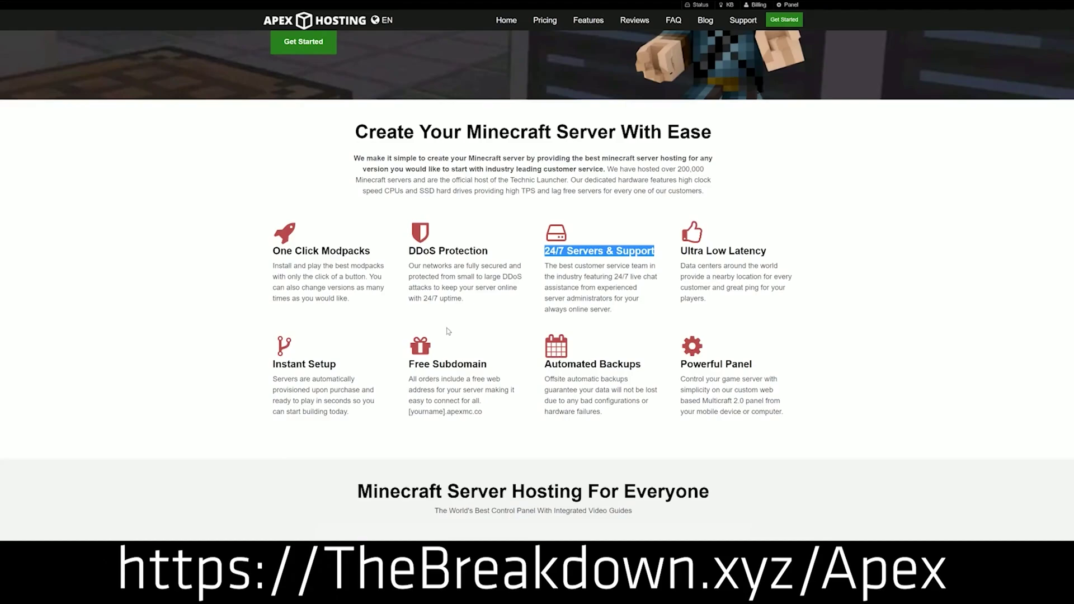
left_click_drag(544, 366, 661, 417)
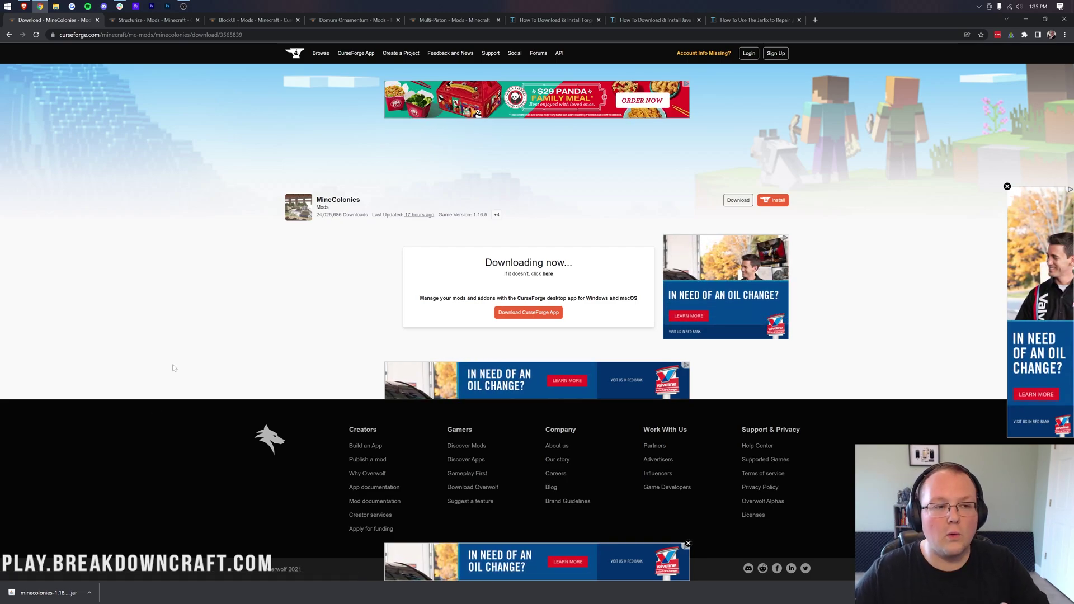
Download the Structurize 1.18.1 beta file from its Recent Files list
left_click(142, 25)
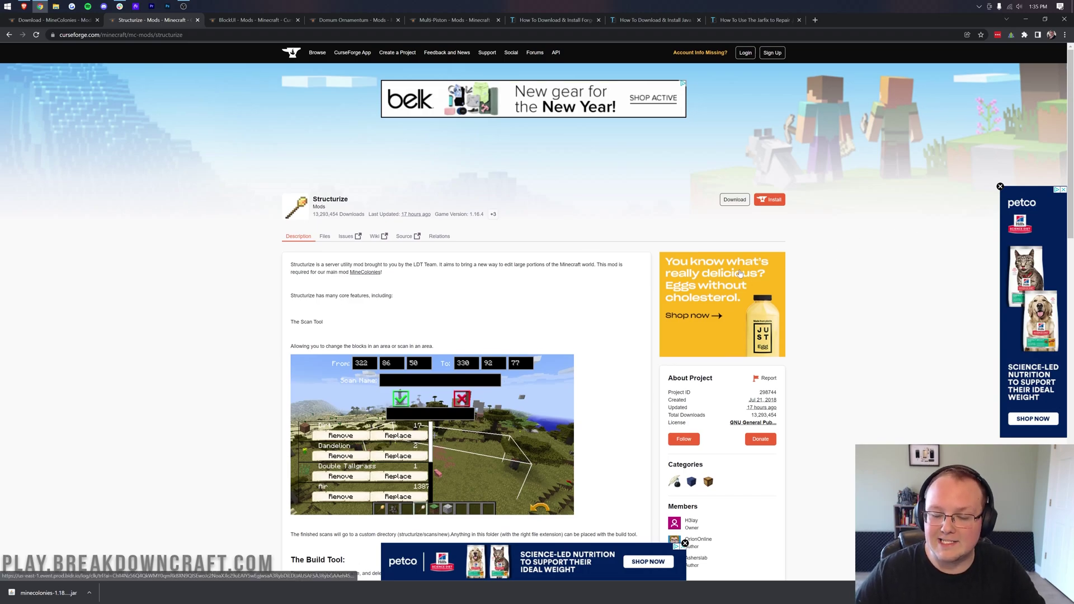
scroll(698, 288, "down", 6)
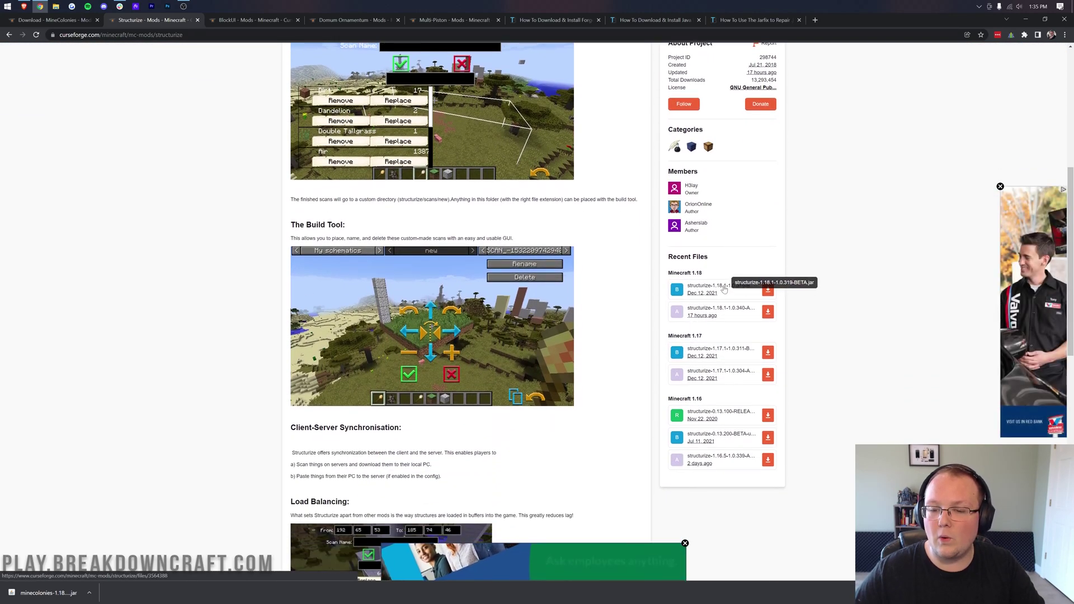
left_click(769, 290)
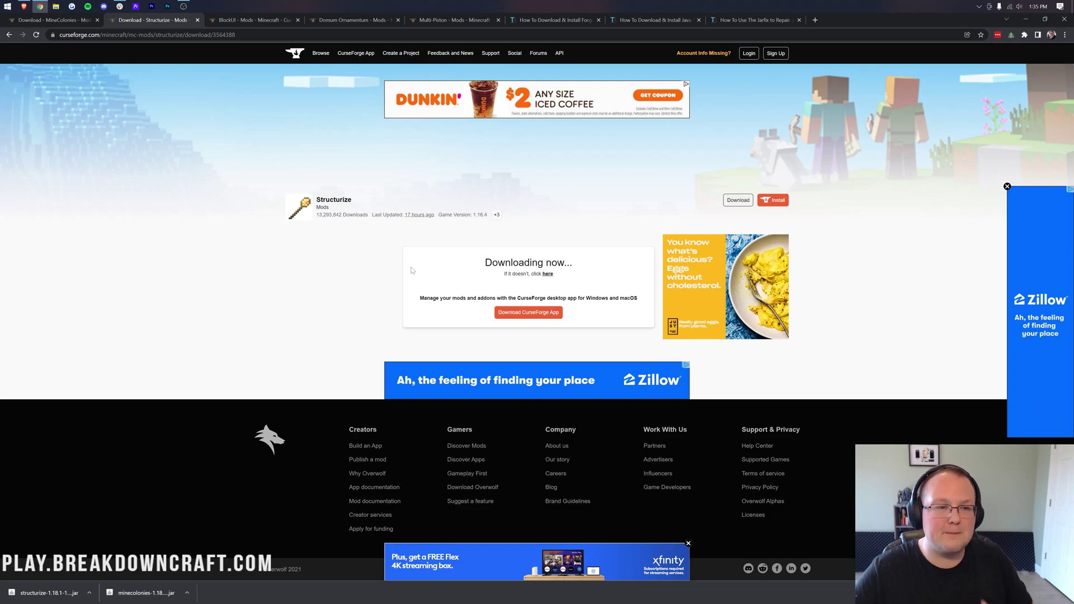
Download the Minecraft 1.18 files for BlockUI, Domum Ornamentum and Multi-Piston from Recent Files
left_click(252, 19)
scroll(714, 263, "down", 5)
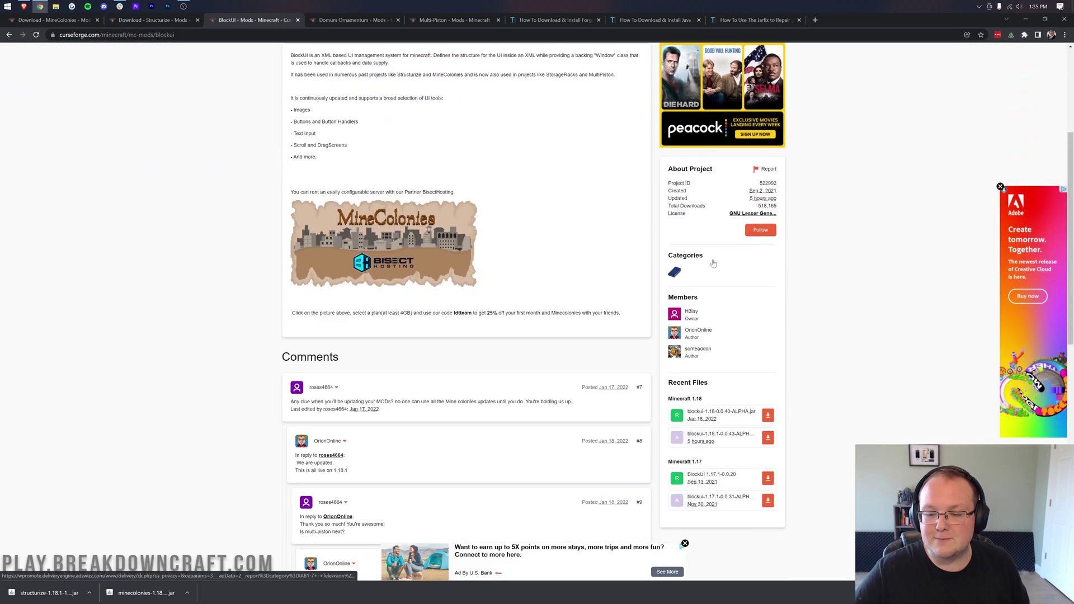
scroll(713, 263, "down", 3)
left_click(767, 287)
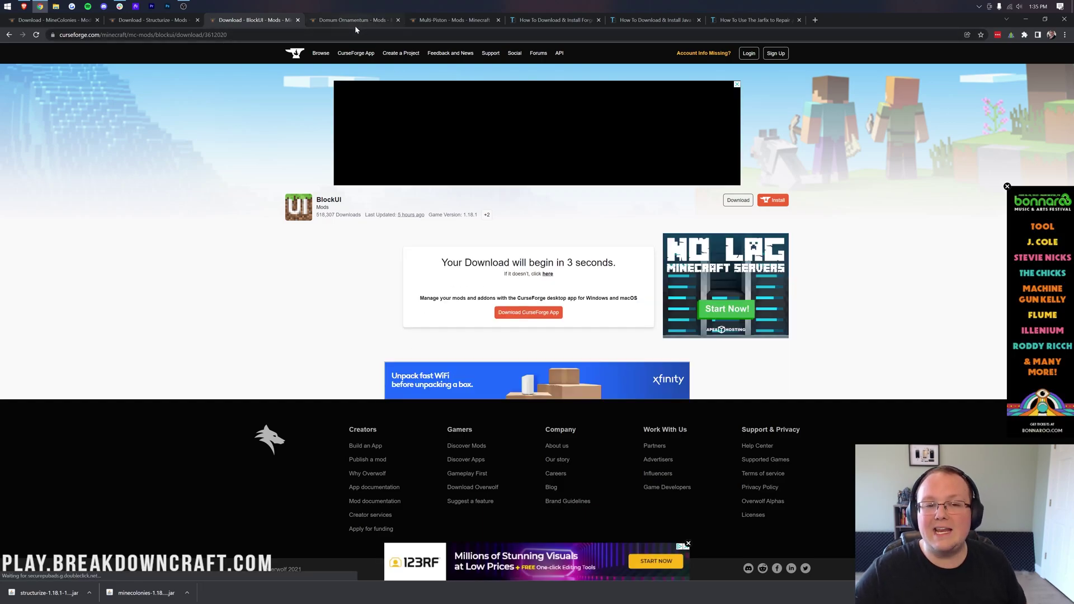
left_click(352, 22)
scroll(743, 253, "down", 5)
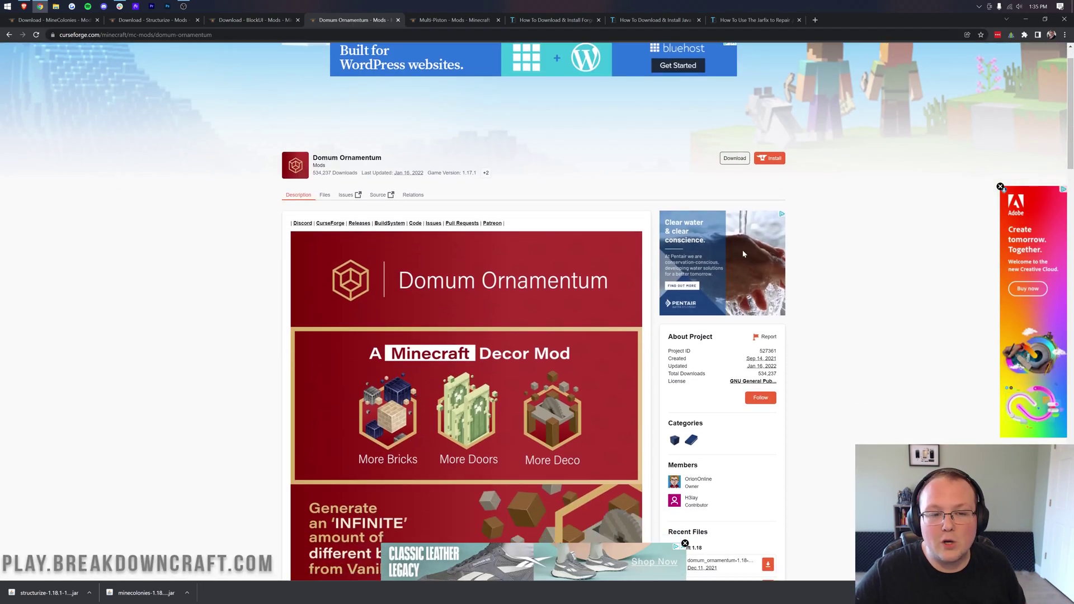
left_click(767, 355)
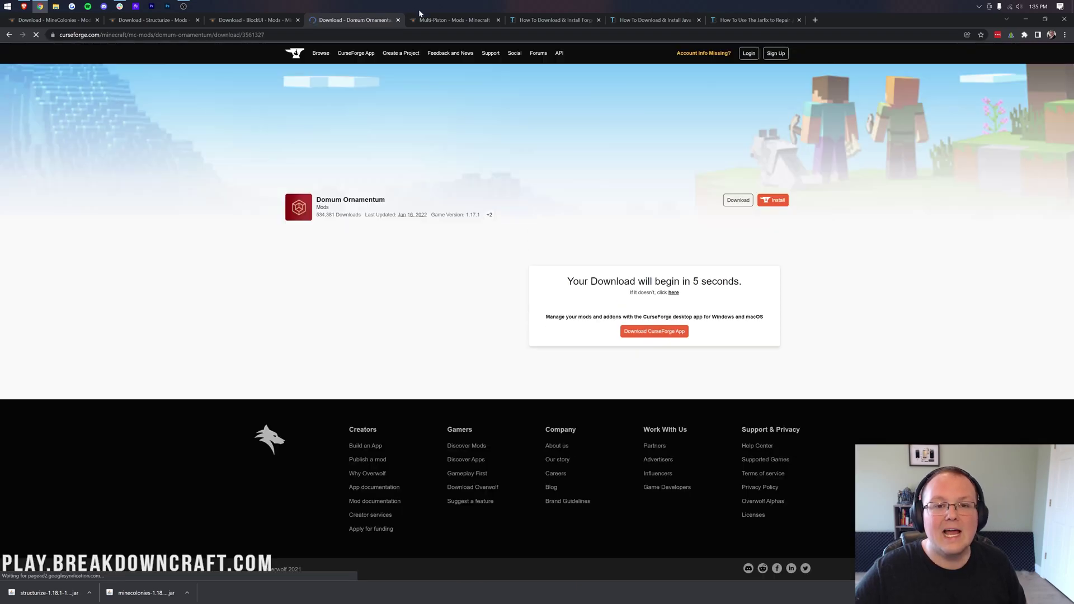
left_click(454, 19)
scroll(761, 340, "down", 5)
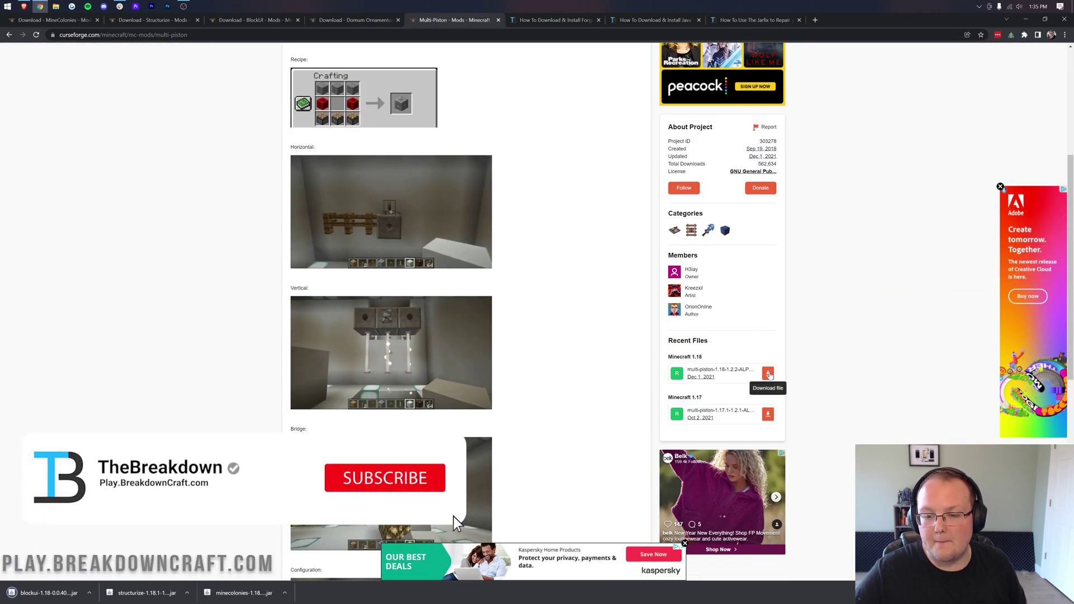
left_click(767, 374)
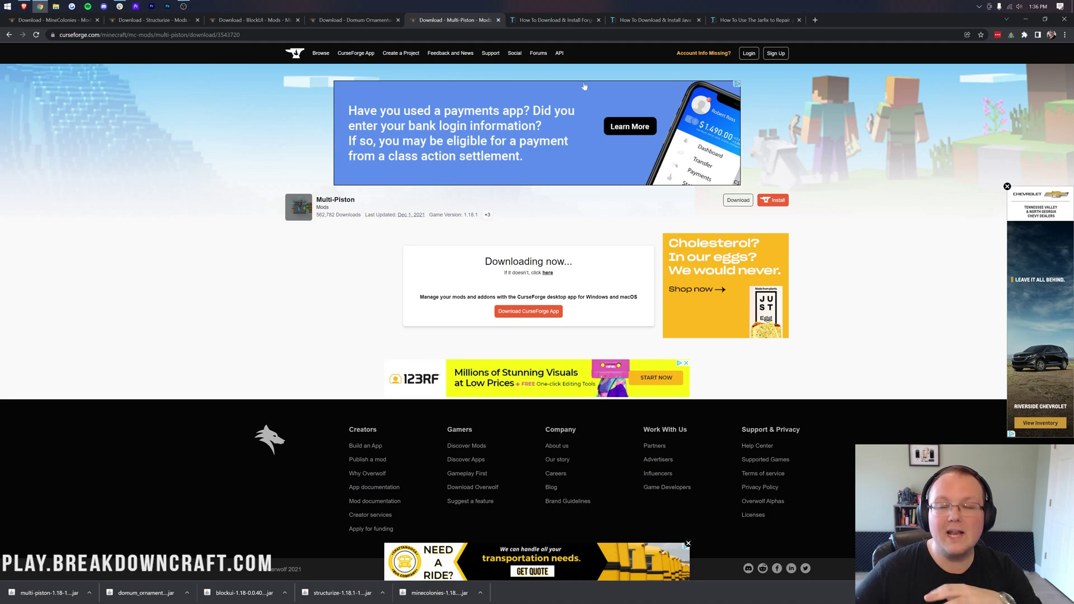
Download the latest Forge 1.18.1 installer via the Forge guide, then open the Java installation guide
left_click(577, 23)
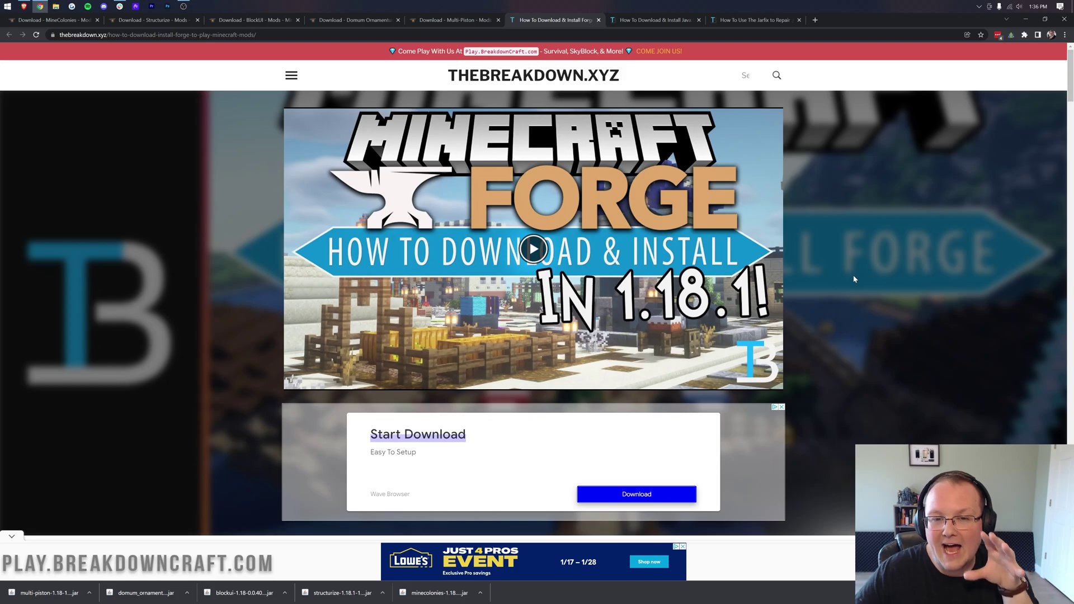
scroll(854, 279, "down", 2)
scroll(854, 279, "down", 5)
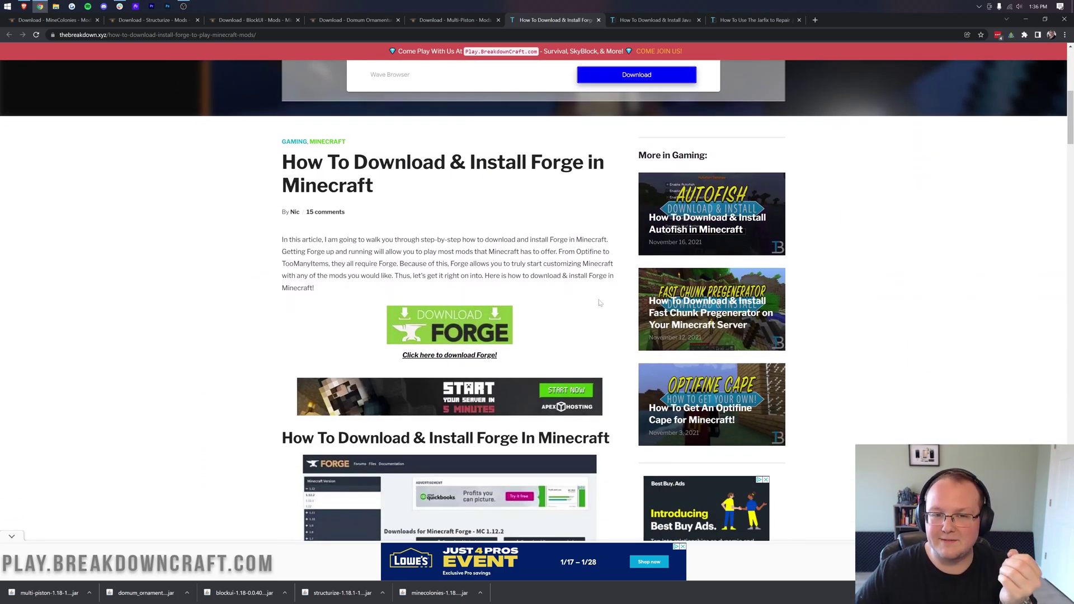
left_click(490, 321)
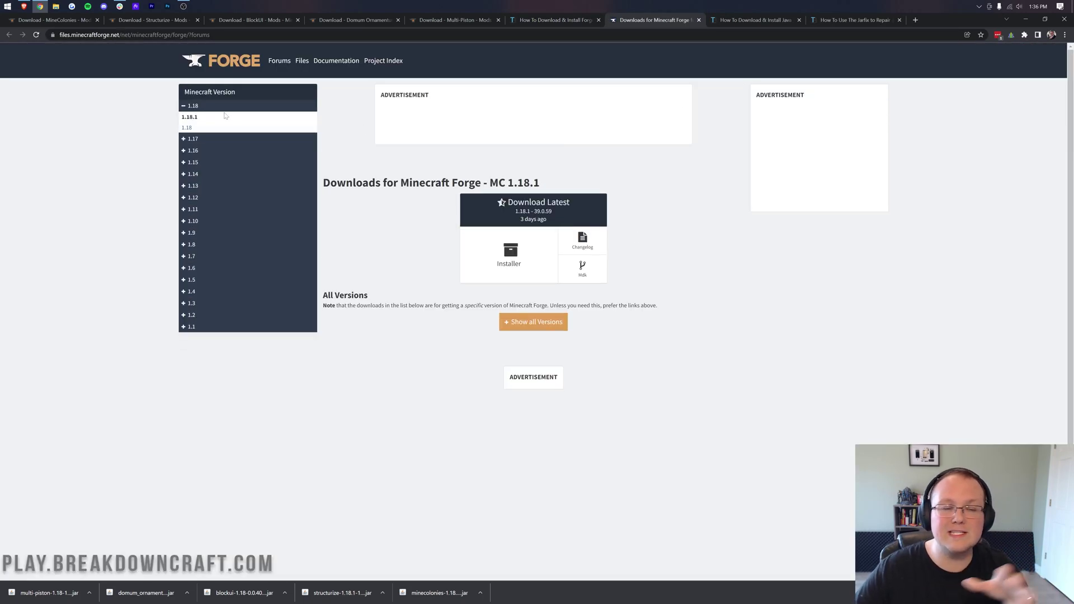
left_click(510, 265)
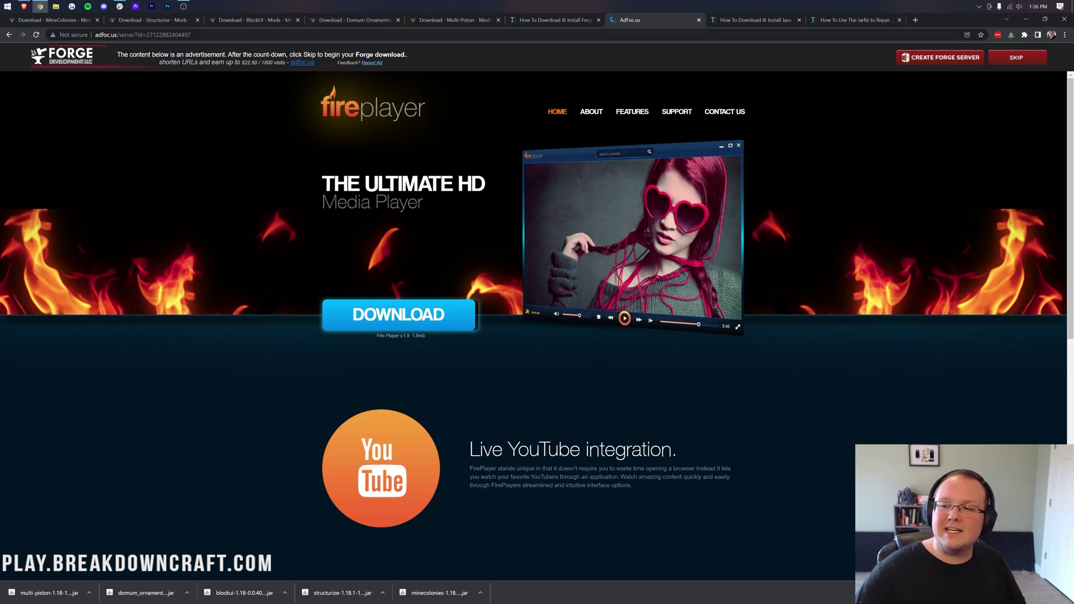
left_click(1030, 67)
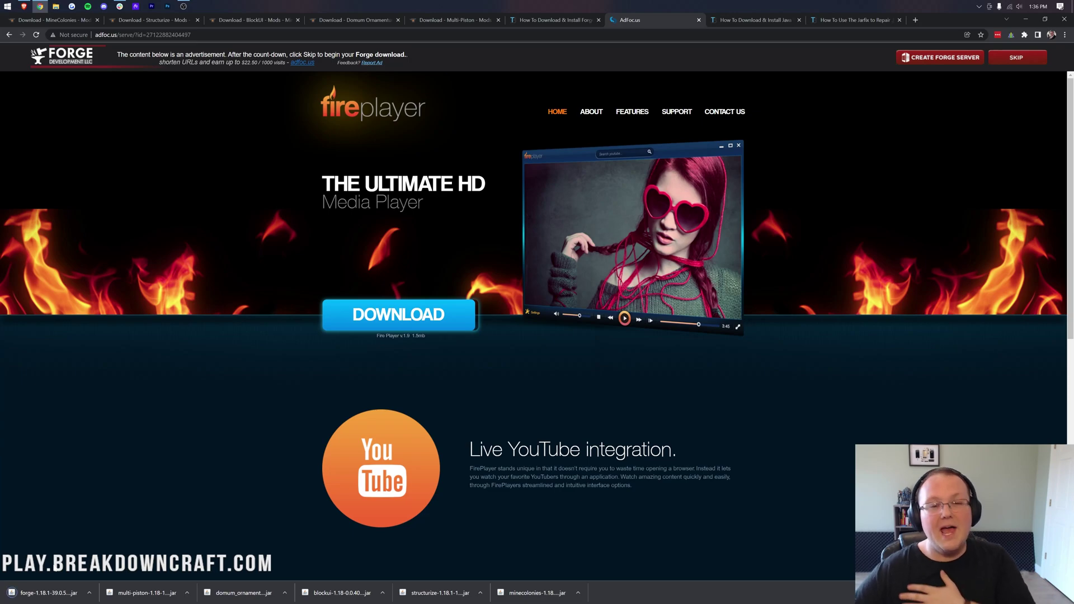
left_click(740, 18)
Minimise the browser and open the Downloads folder through a 'down' search
left_click(1026, 19)
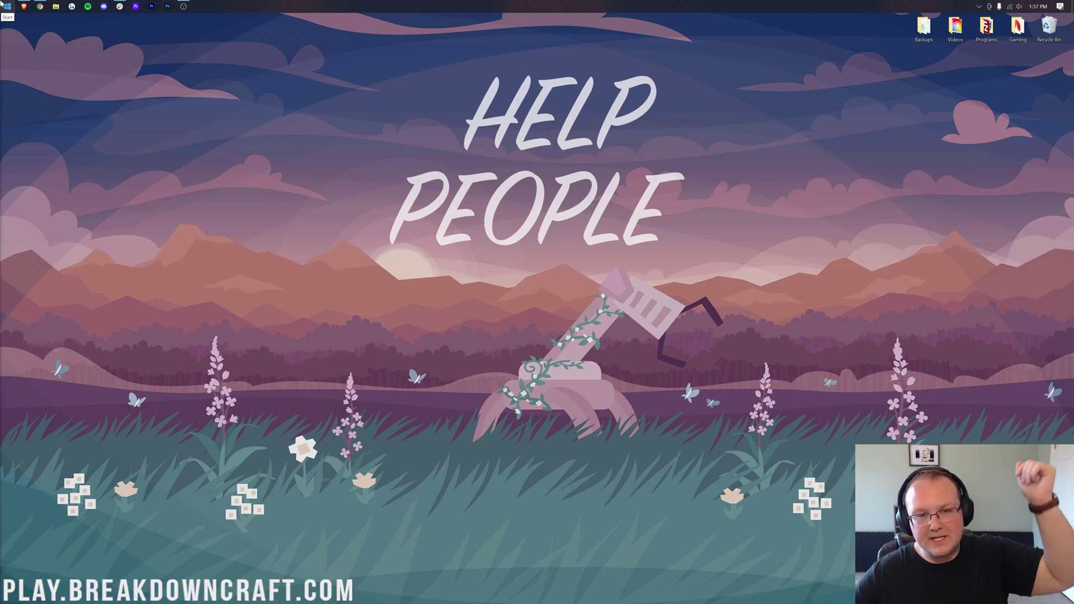
left_click(2, 4)
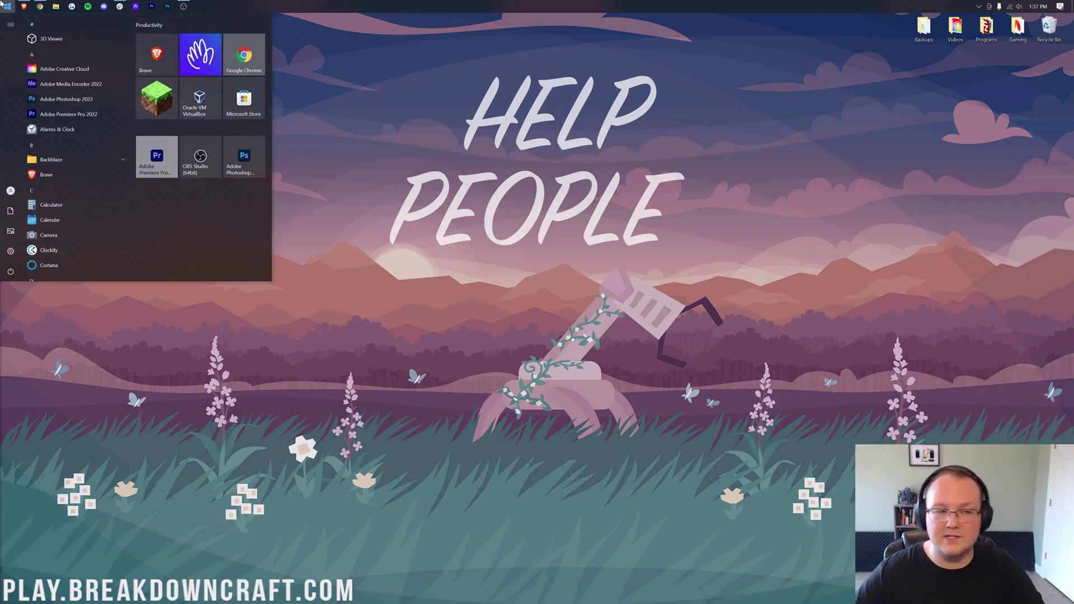
type("down")
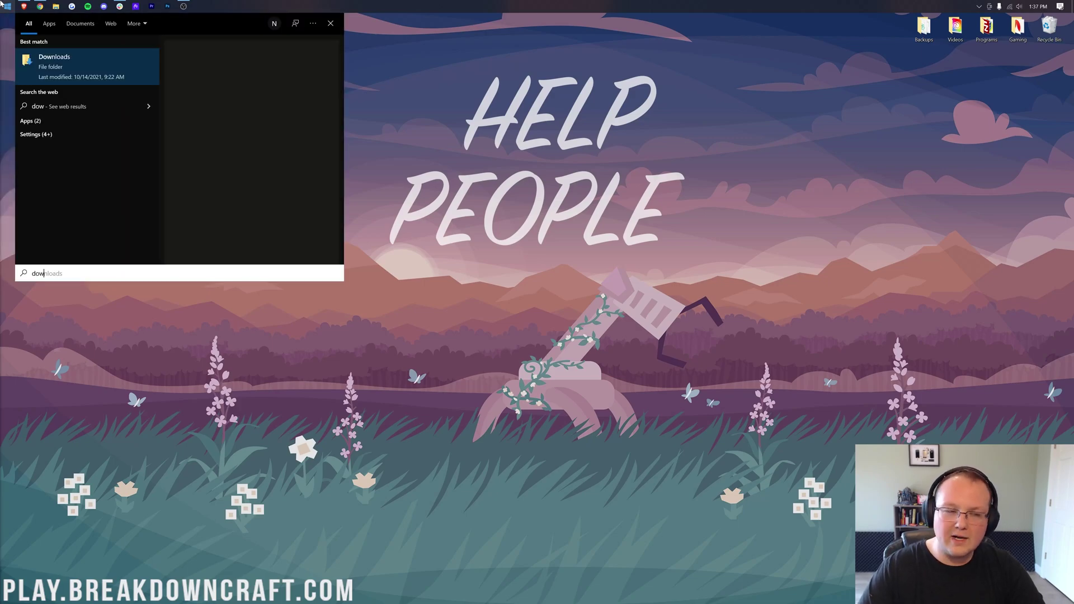
left_click(67, 64)
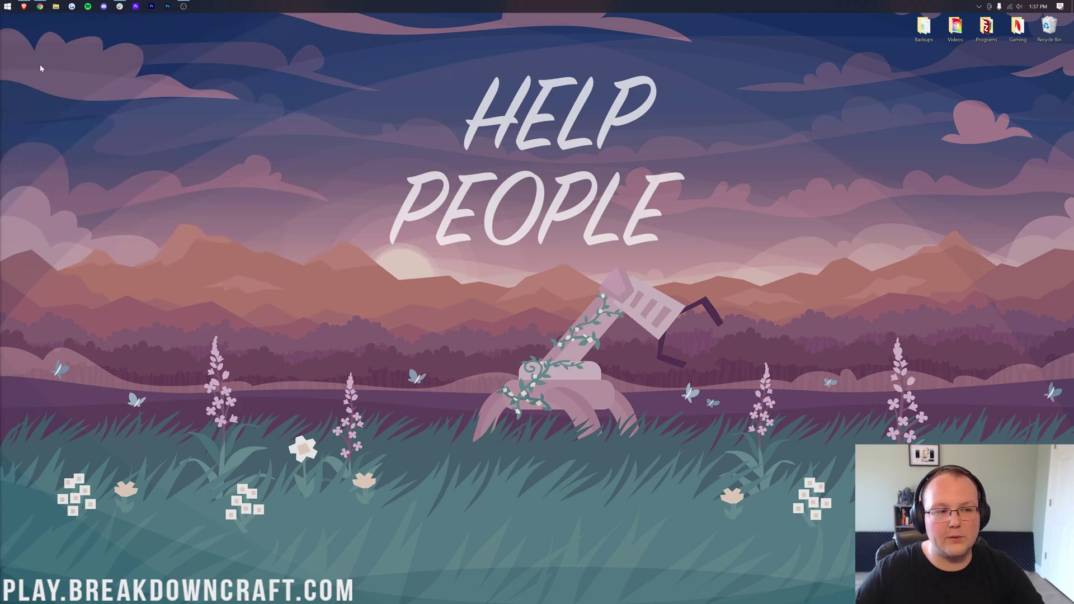
Select the Forge installer and mod jars and move them onto the desktop
left_click(456, 264)
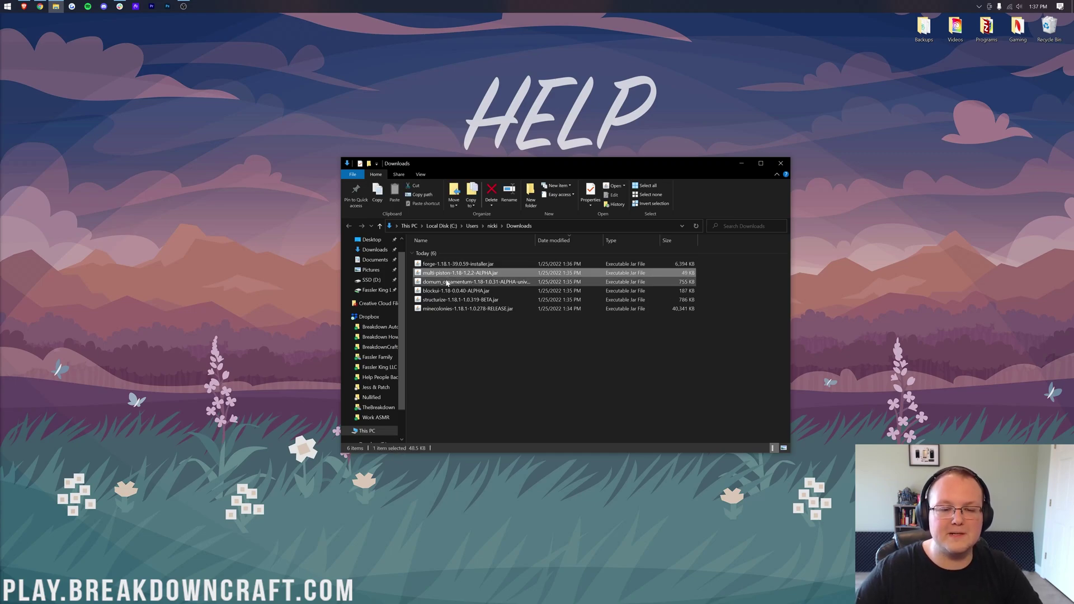
left_click(447, 282)
left_click(447, 291)
left_click(448, 300)
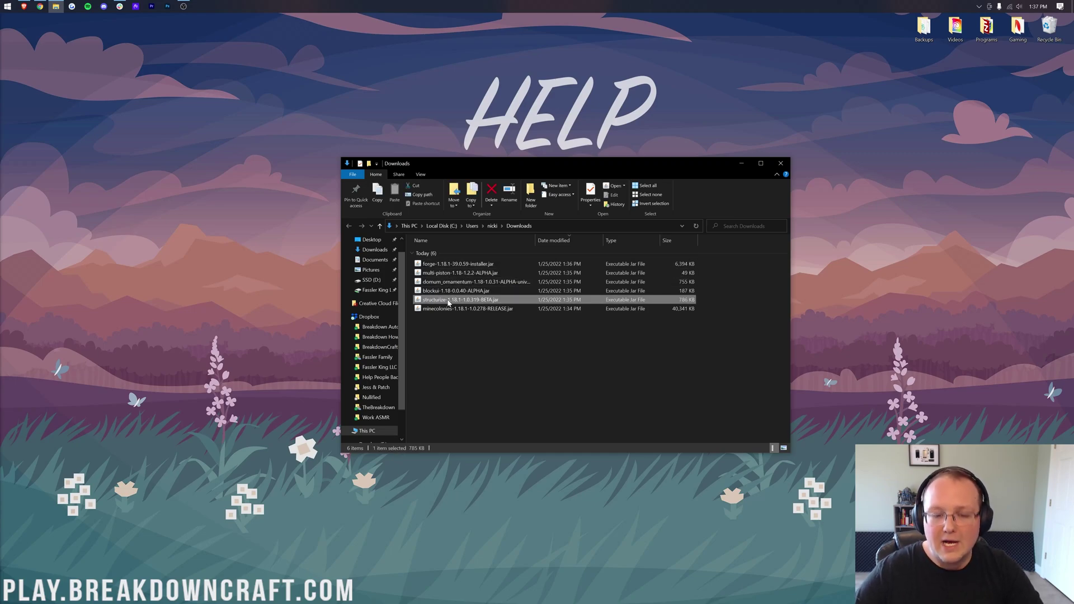
left_click(449, 309)
mouse_move(456, 368)
left_mouse_down()
mouse_move(443, 261)
mouse_move(894, 187)
left_mouse_up()
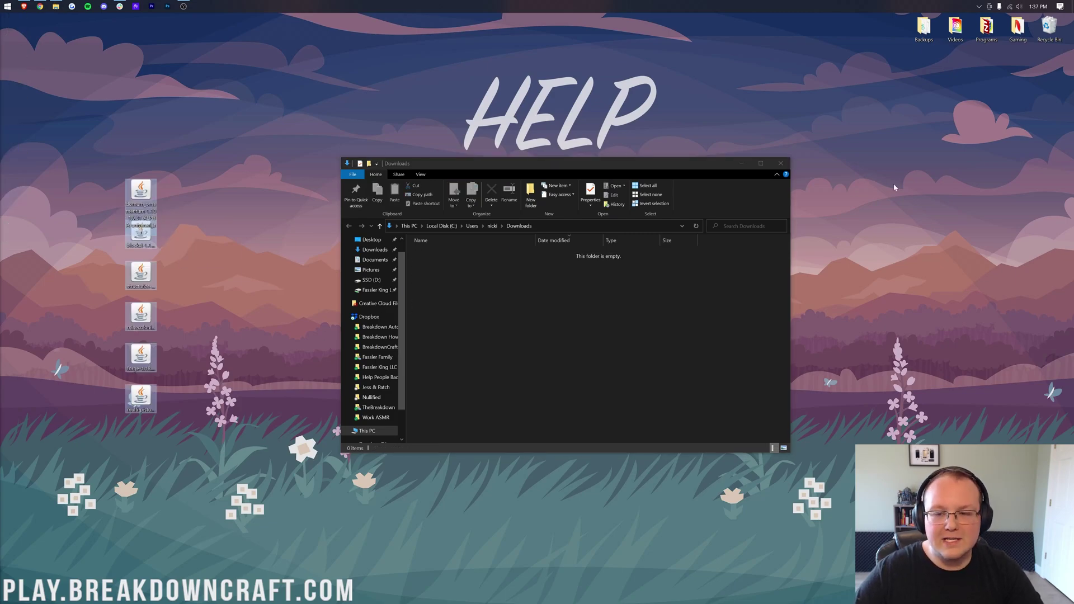
left_click(780, 163)
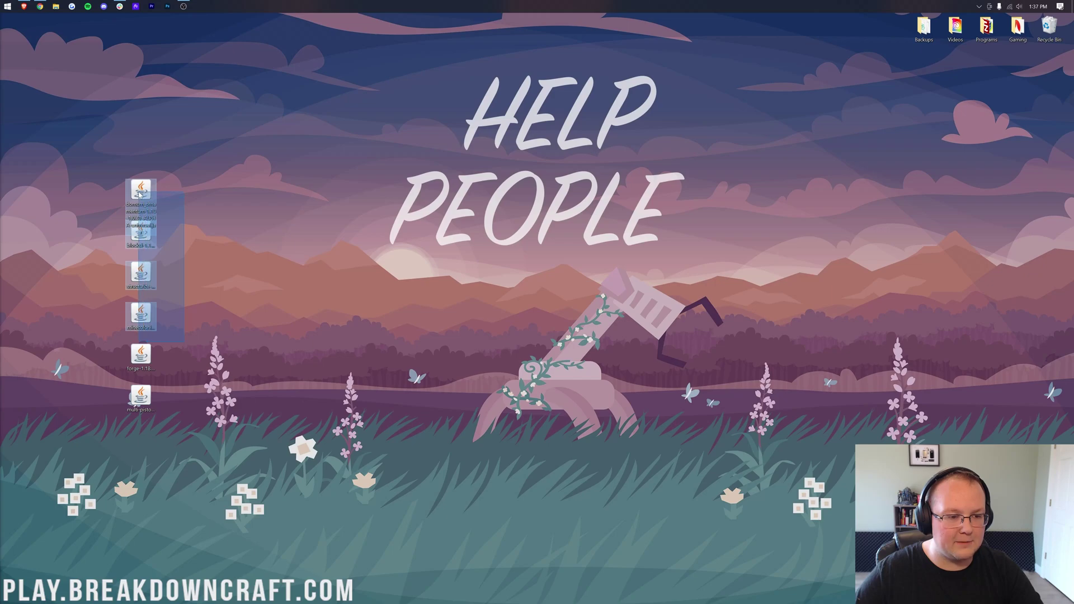
mouse_move(141, 190)
left_mouse_down()
mouse_move(273, 106)
mouse_move(288, 133)
left_mouse_up()
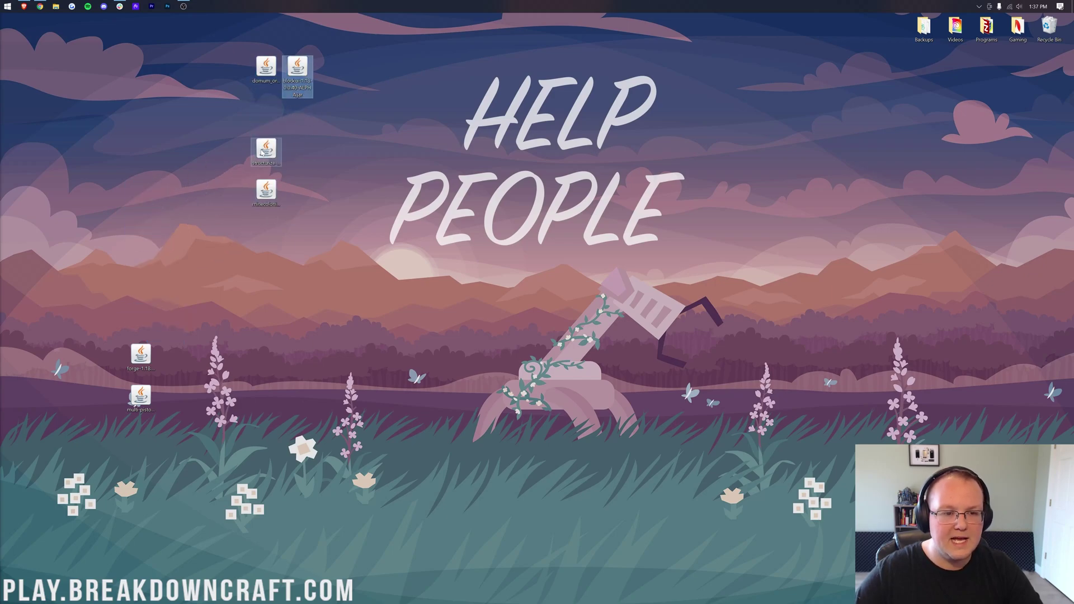
Arrange the desktop icons, setting the Forge jar apart on the top row from the mod jars
left_click_drag(262, 153, 263, 109)
mouse_move(266, 190)
left_mouse_down()
mouse_move(290, 100)
mouse_move(295, 109)
left_mouse_up()
left_click_drag(145, 354, 364, 68)
left_click_drag(144, 404, 234, 74)
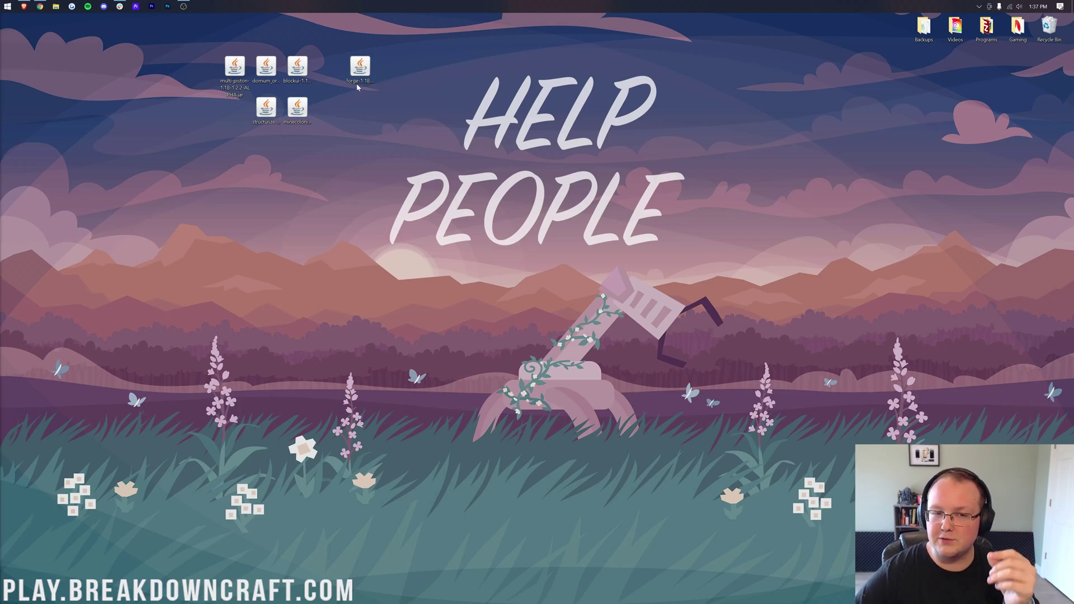
Run the Forge jar with Java, close the installer unused, and return to the Java guide
right_click(353, 69)
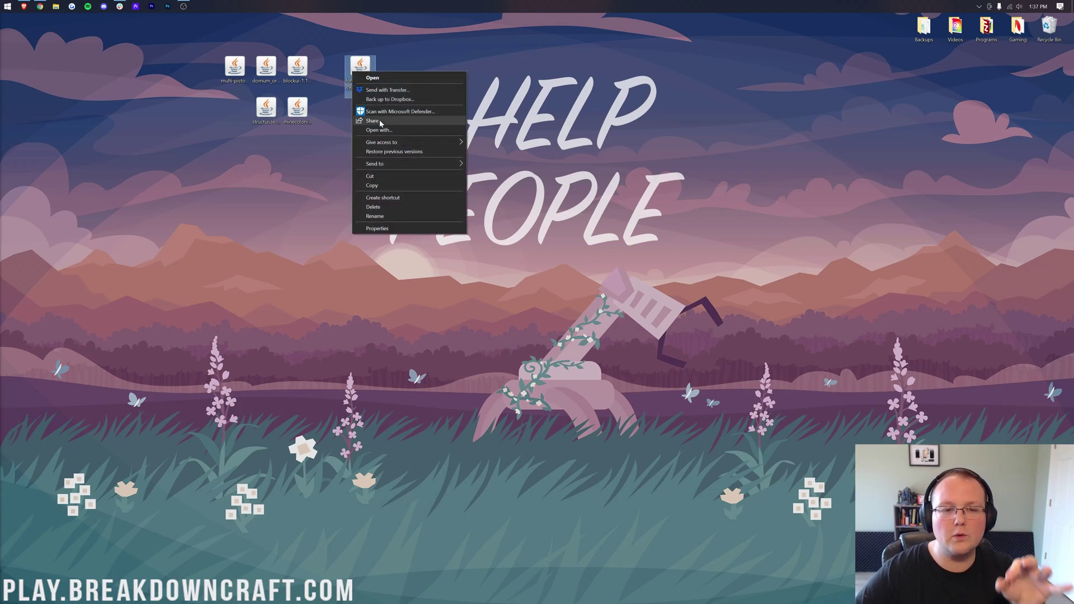
left_click(380, 130)
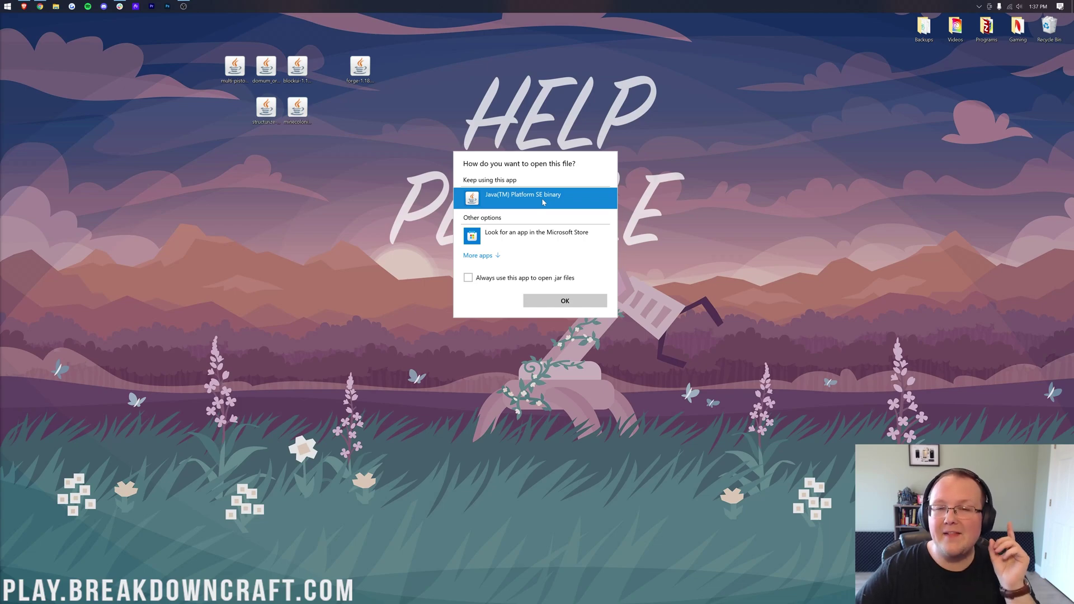
left_click(565, 302)
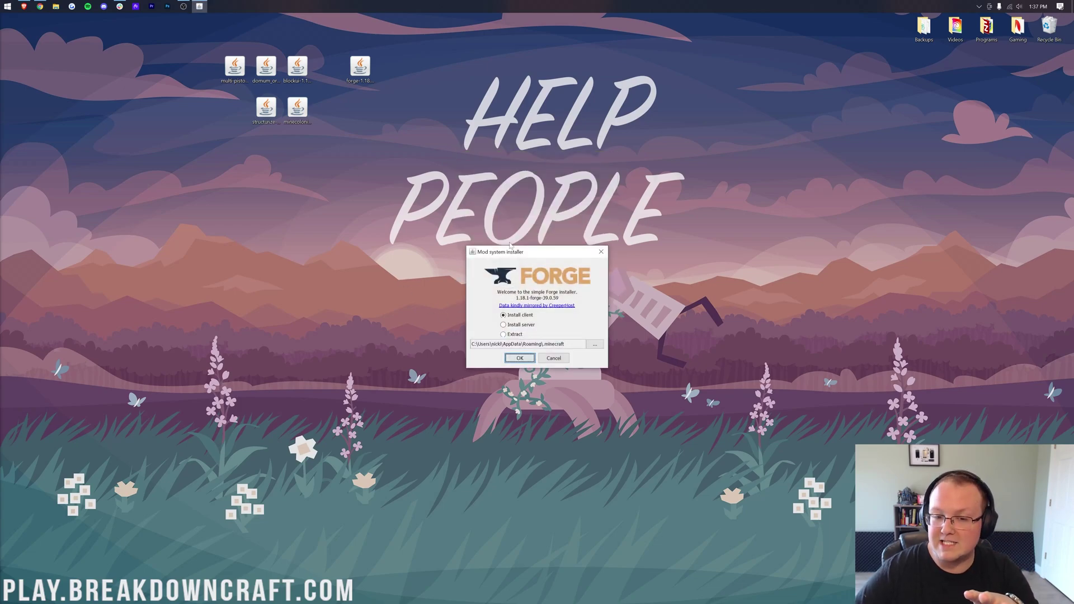
left_click(598, 252)
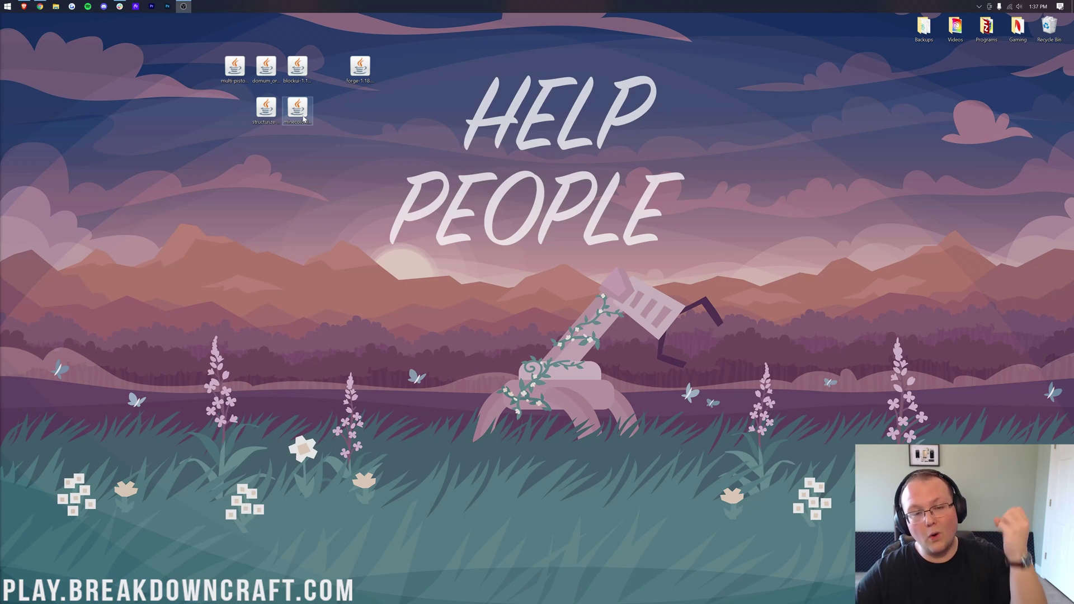
left_click(40, 6)
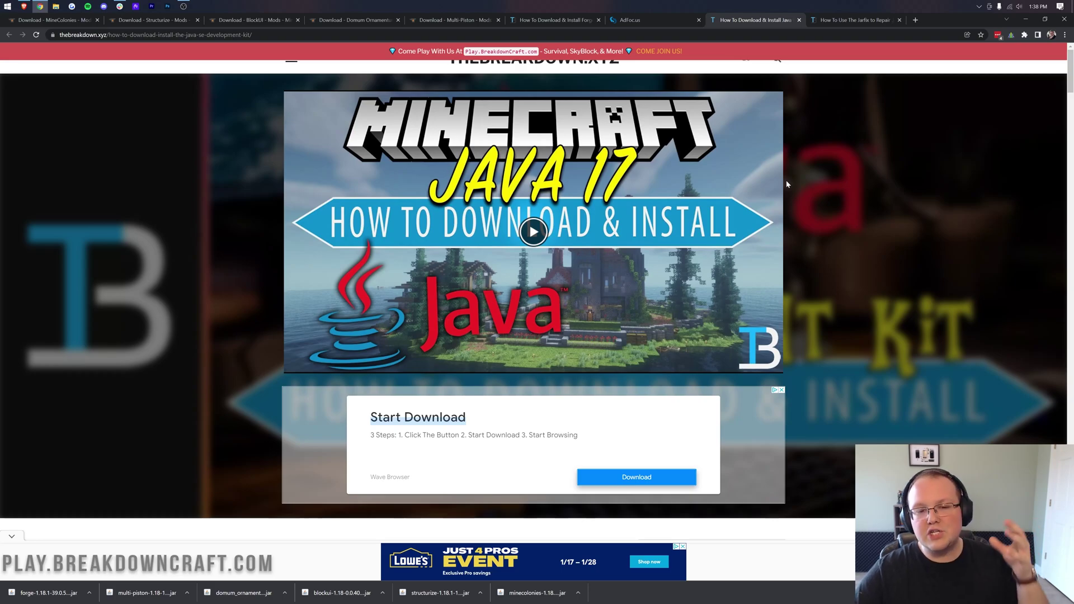
Read through the Java 17 guide, view the Jarfix guide, then minimise the browser
scroll(786, 184, "down", 8)
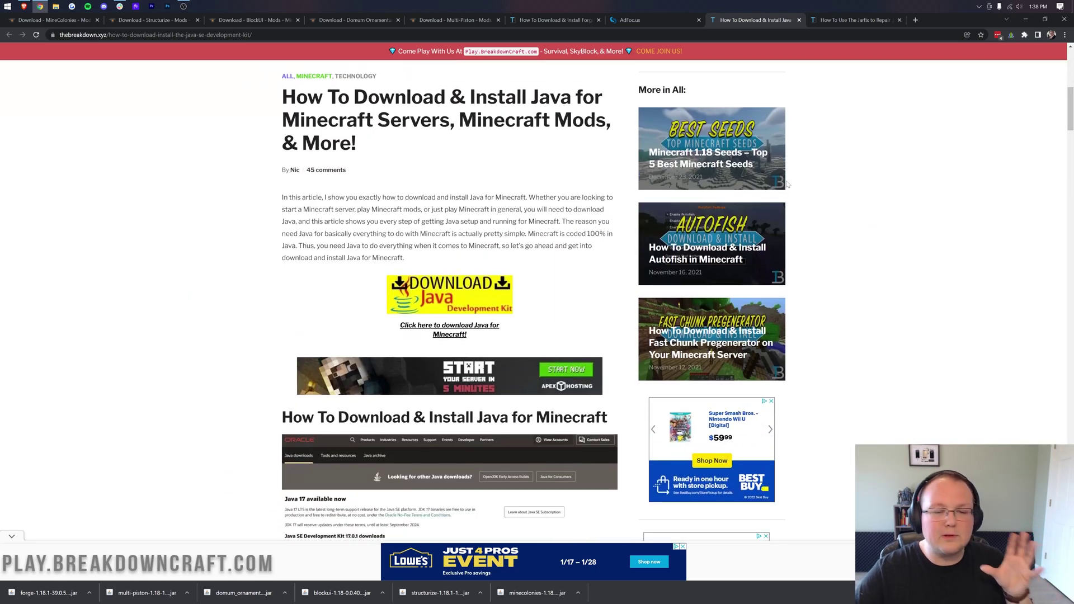
scroll(787, 184, "down", 8)
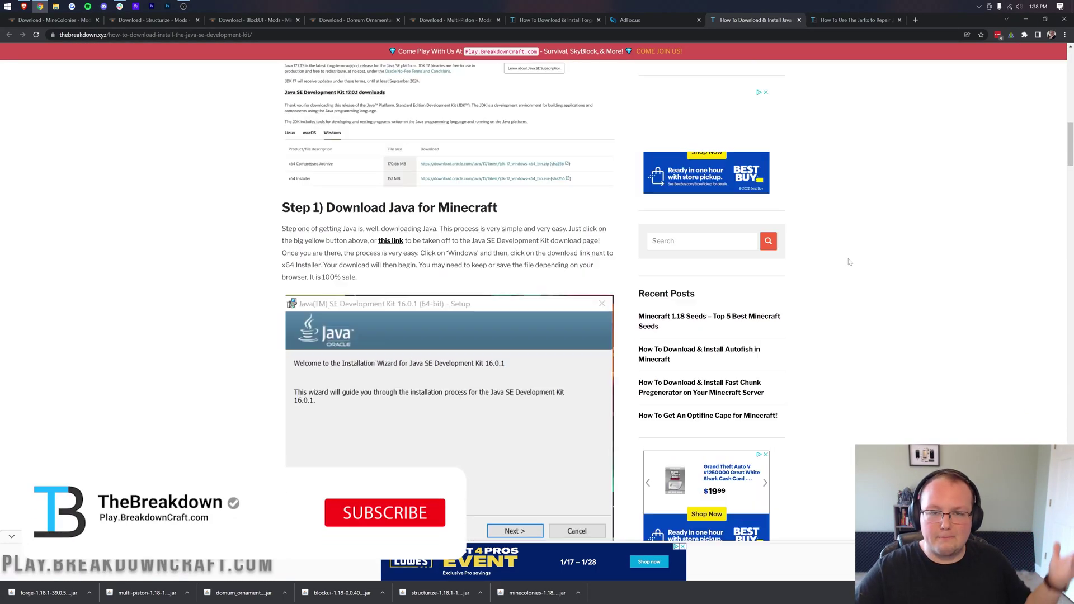
scroll(849, 262, "up", 15)
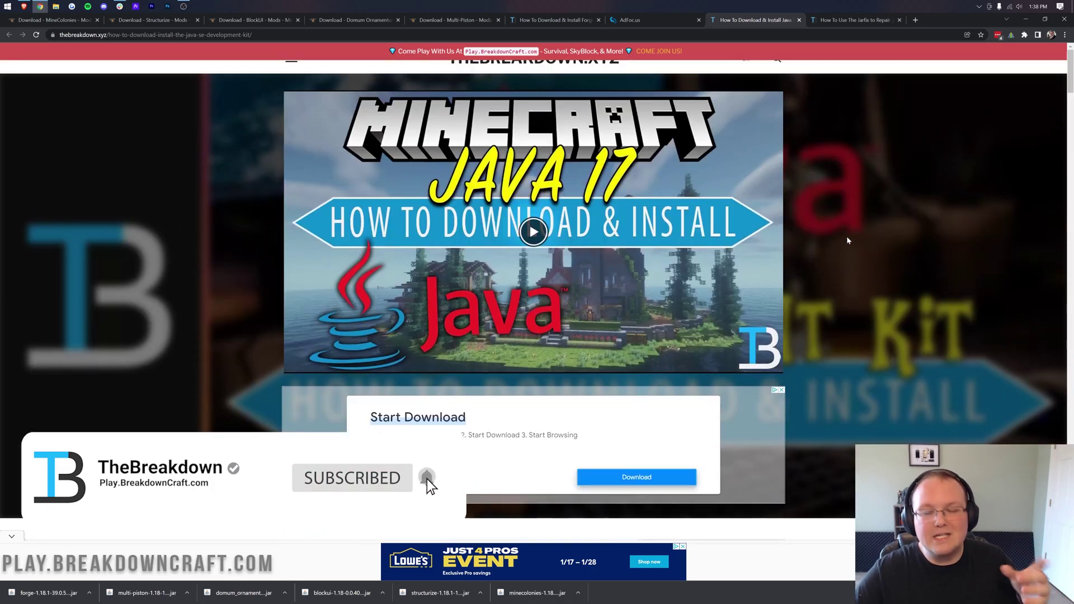
left_click(849, 22)
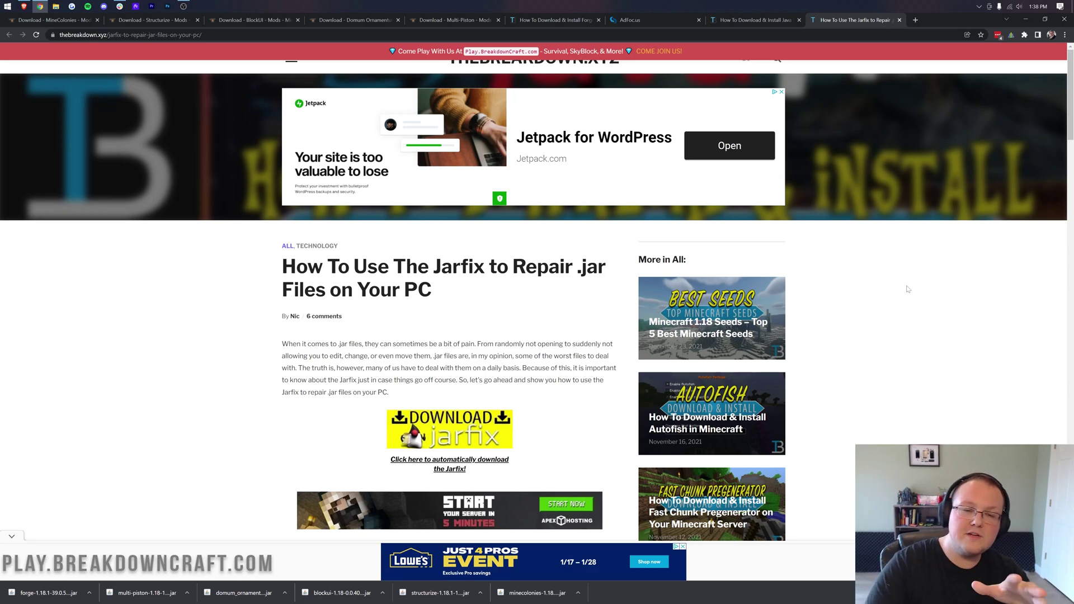
left_click(1025, 19)
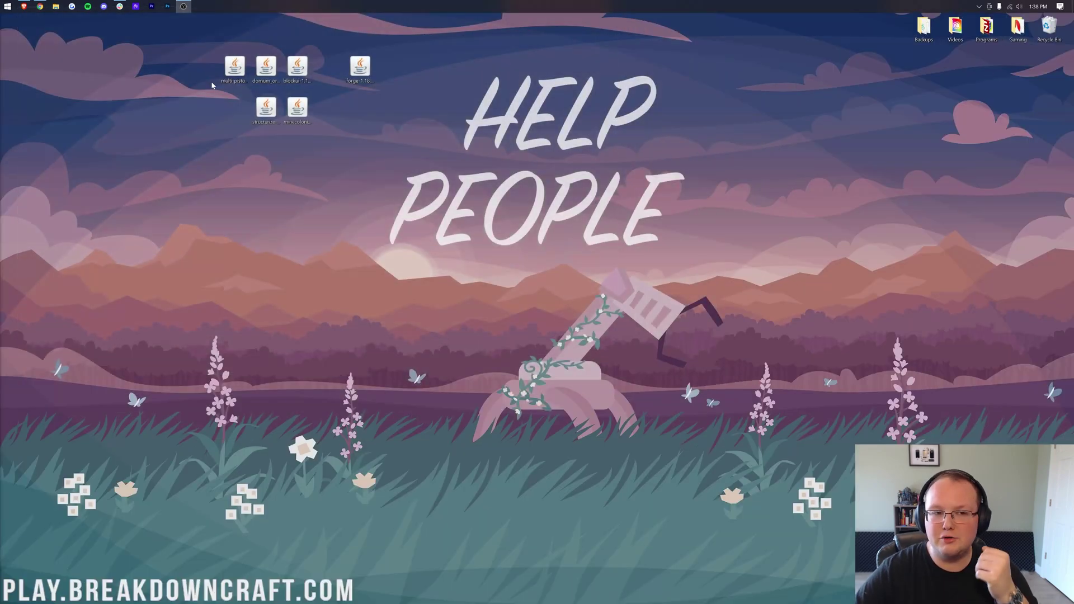
Run the Forge jar with Java and install the 1.18.1-forge-39.0.59 client
right_click(353, 72)
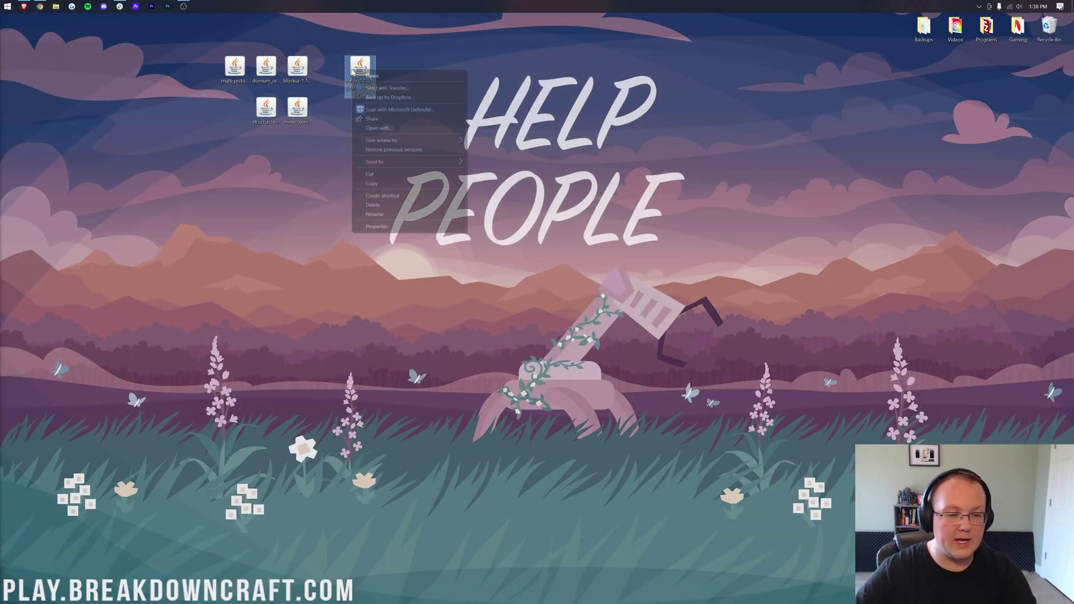
left_click(383, 132)
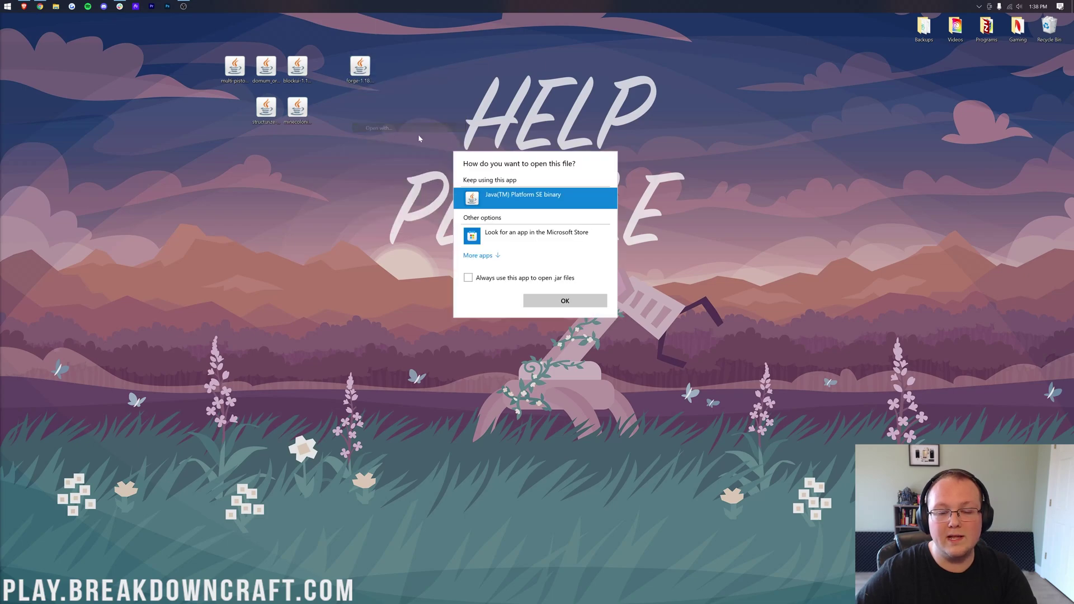
left_click(562, 302)
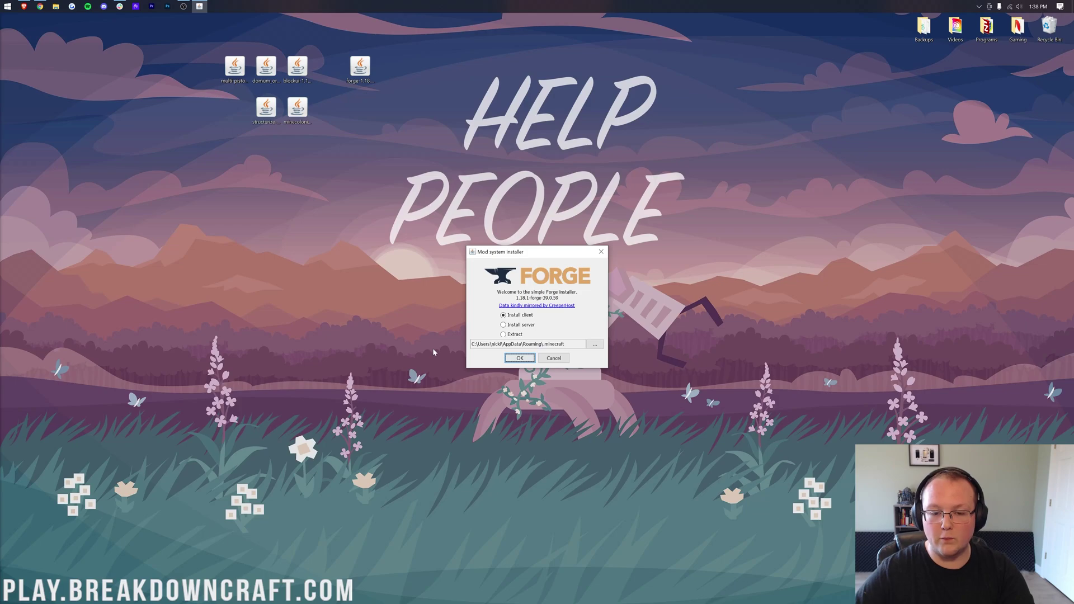
left_click(517, 318)
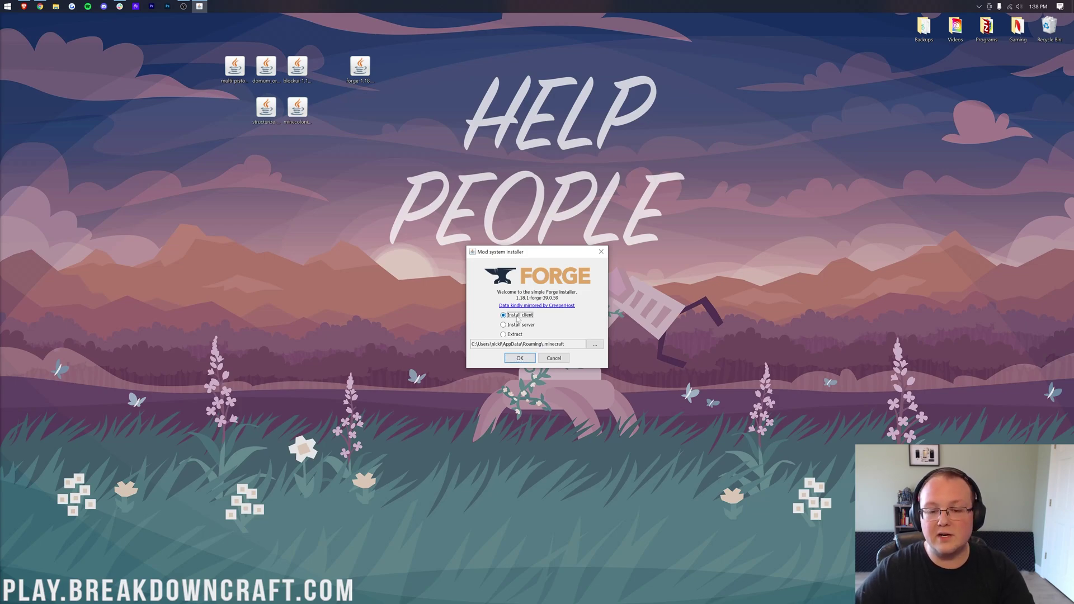
left_click(520, 357)
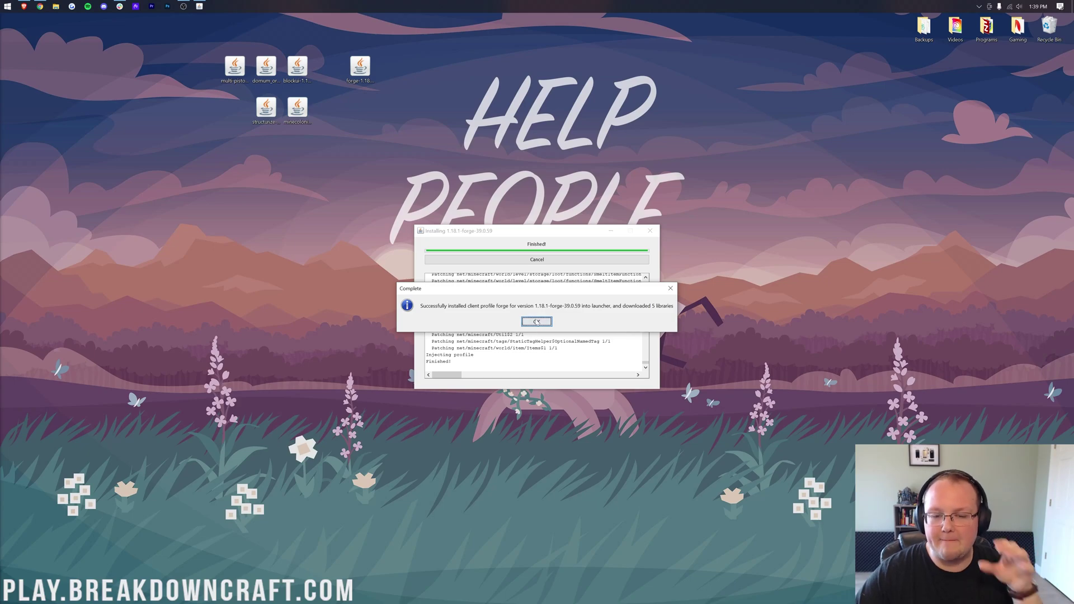
left_click(531, 322)
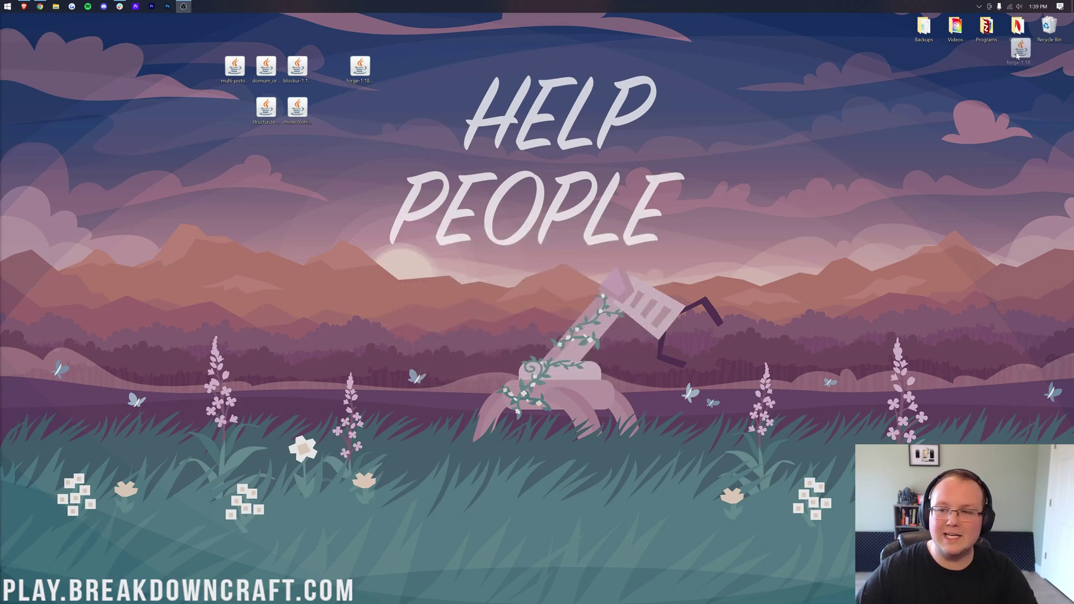
Delete the Forge installer jar and select the five remaining mod jars
left_click(359, 66)
key("Delete")
mouse_move(327, 142)
left_mouse_down()
mouse_move(249, 47)
mouse_move(221, 50)
mouse_move(392, 66)
left_mouse_up()
Nudge the mod jars aside and launch Minecraft Launcher through a 'minecraft' search
left_click(313, 145)
left_click(1, 4)
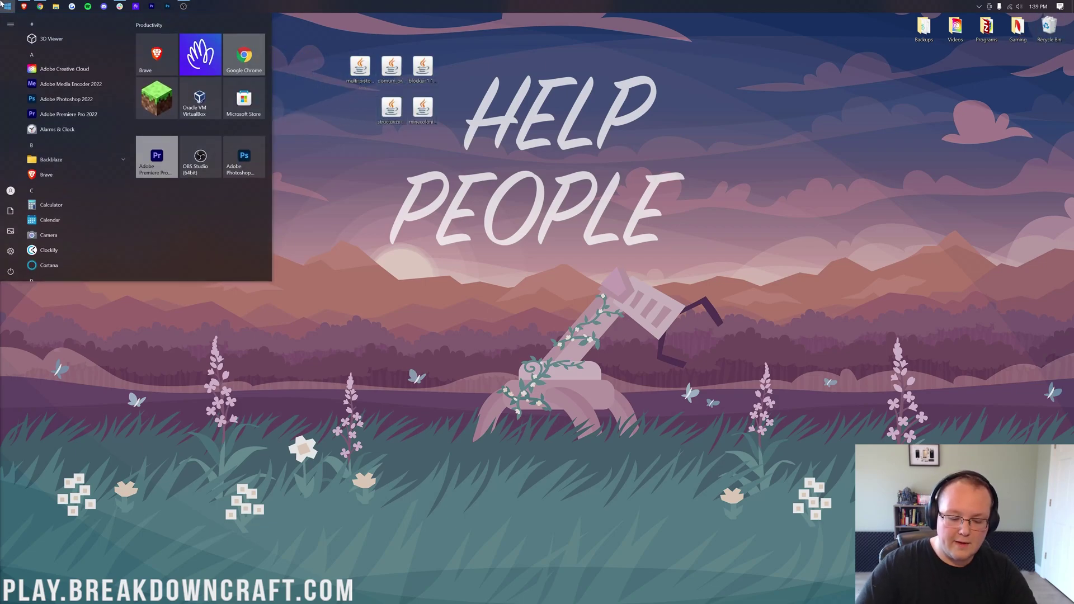
type("minecraft")
key("Return")
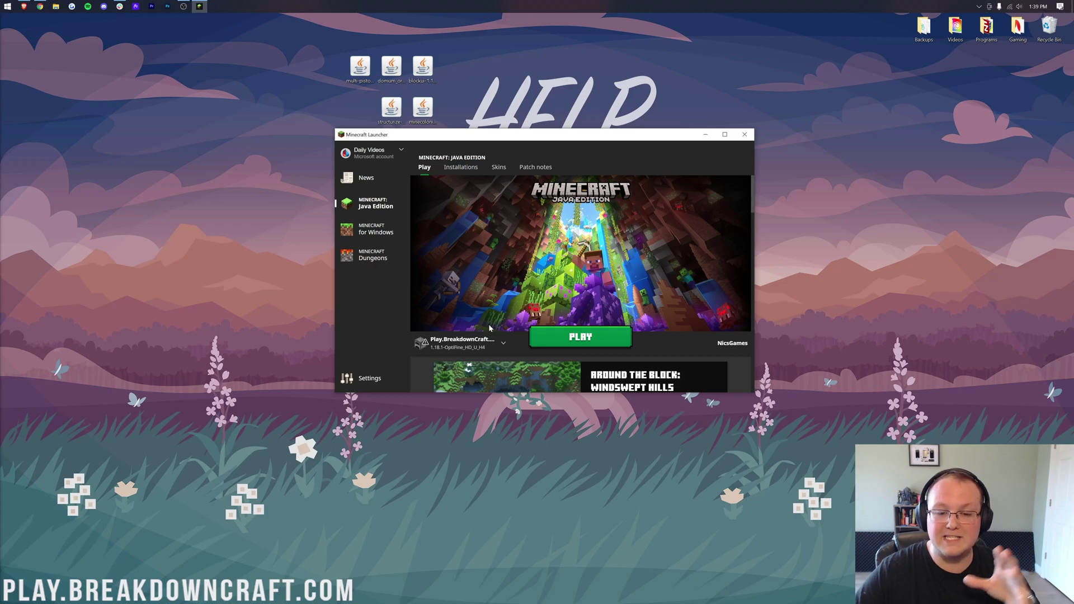
Choose the forge installation, try Play, and cancel the modded-game warning
left_click(506, 345)
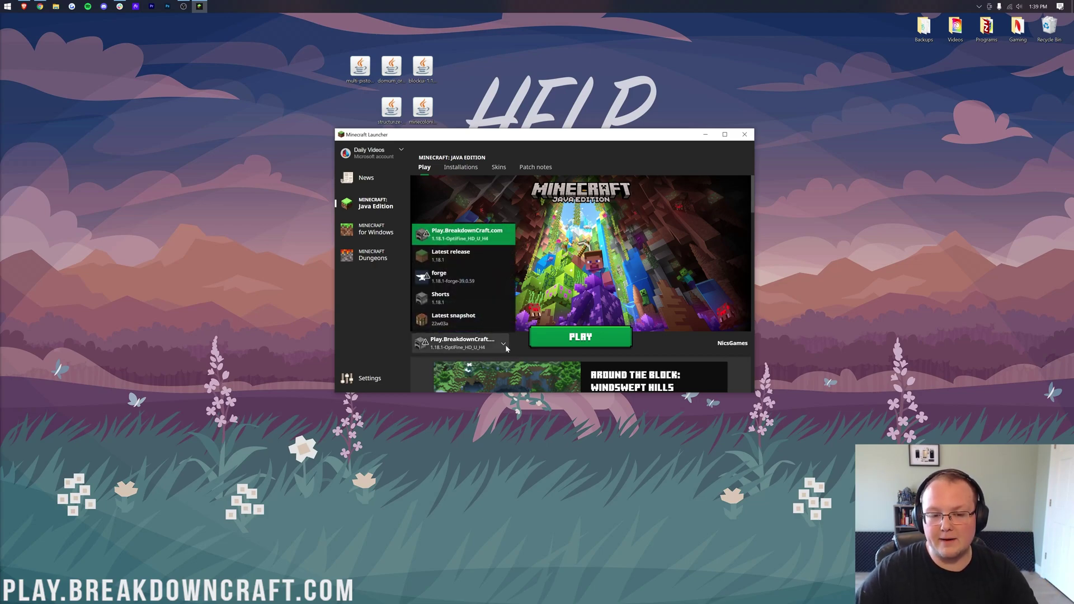
left_click(439, 277)
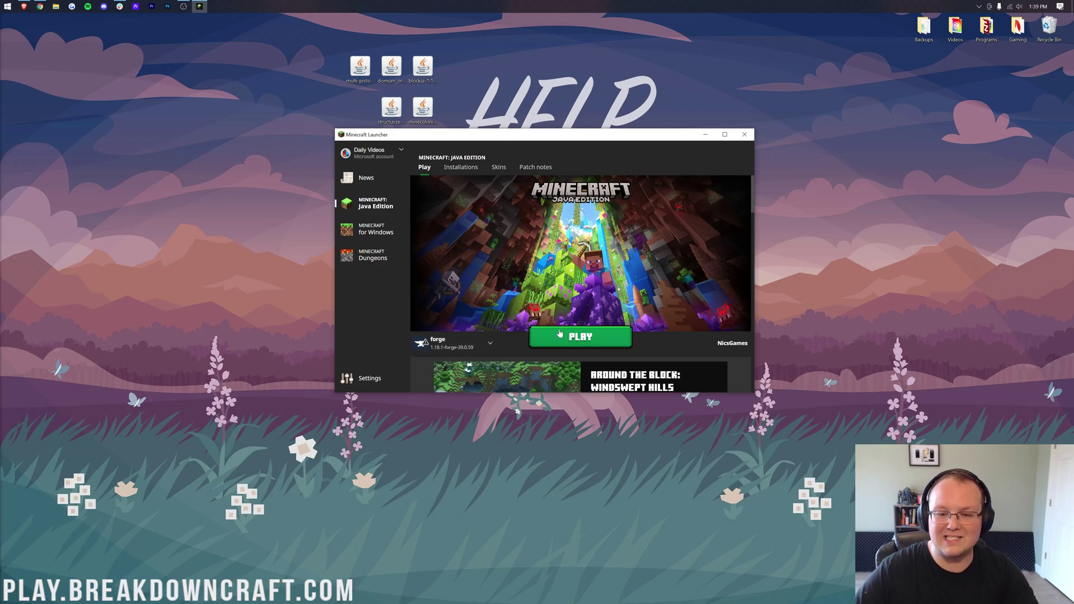
left_click(580, 336)
left_click(602, 311)
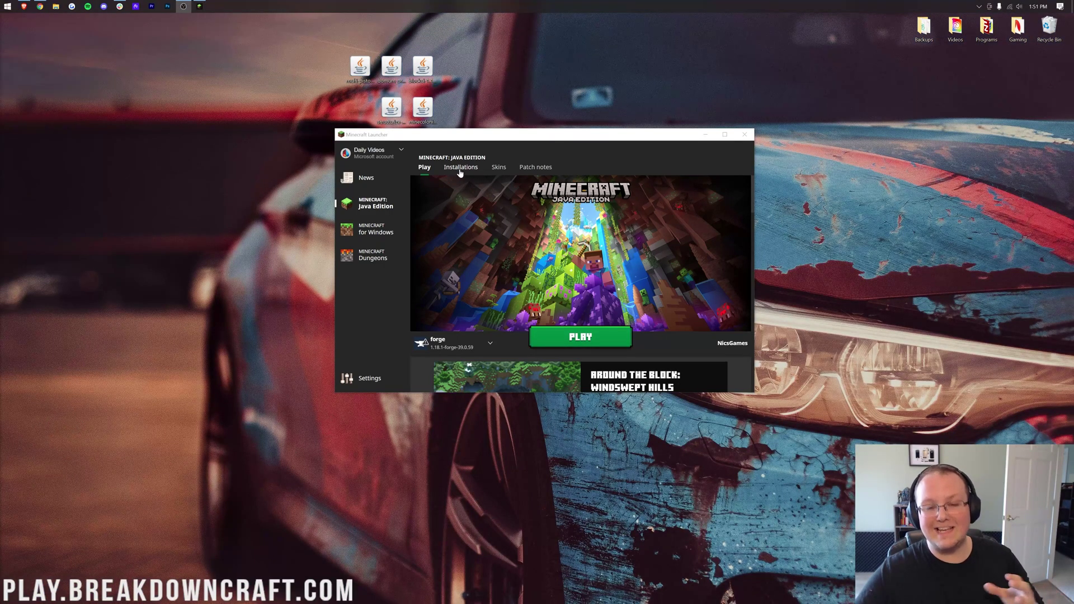
Show the Installations list and toggle the Modded filter off and back on
left_click(459, 168)
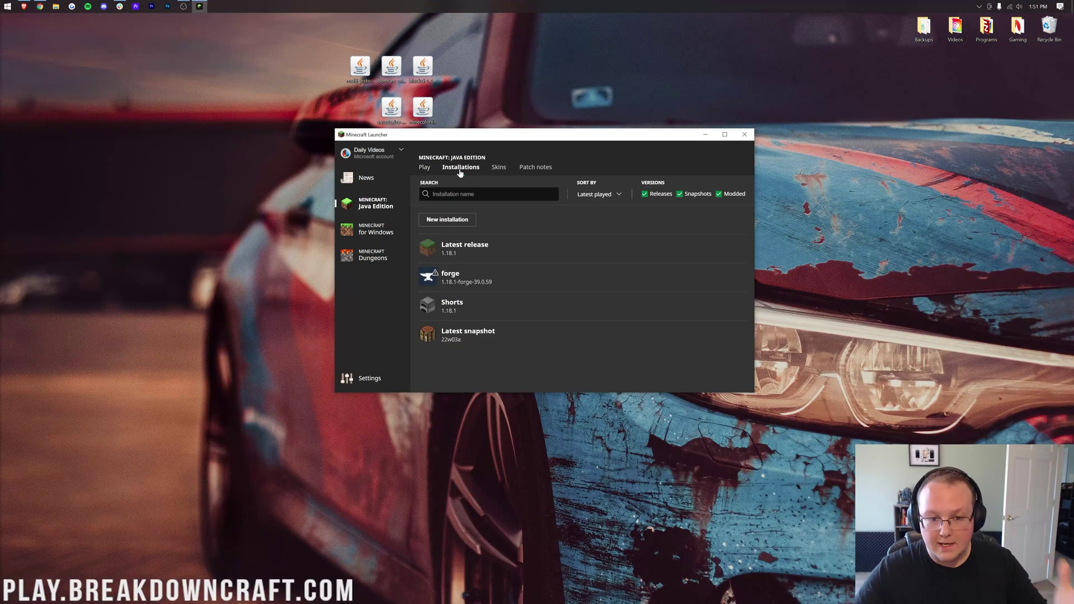
left_click(719, 194)
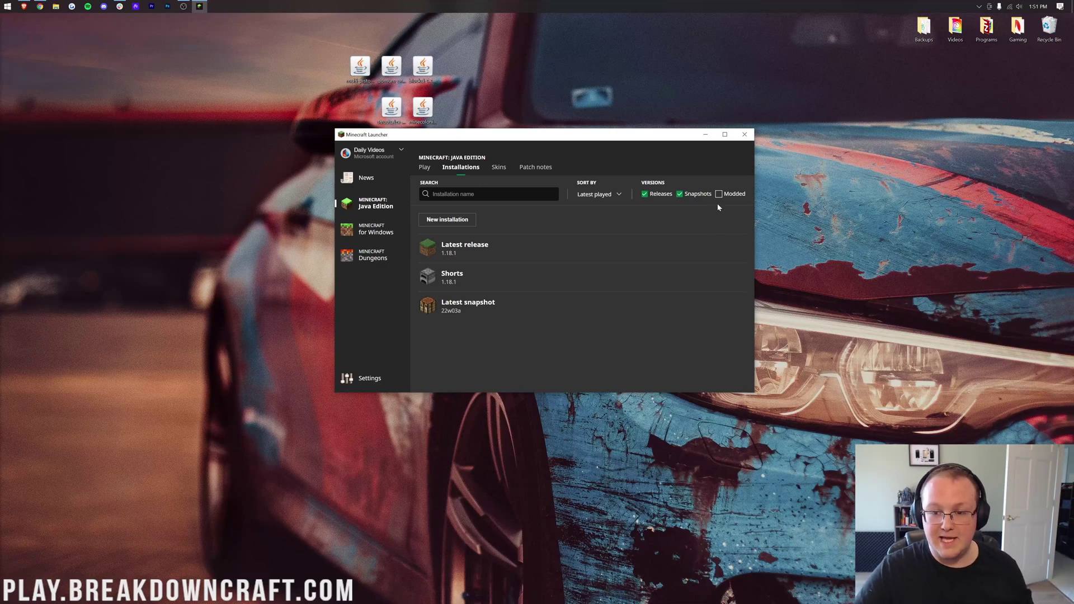
left_click(719, 197)
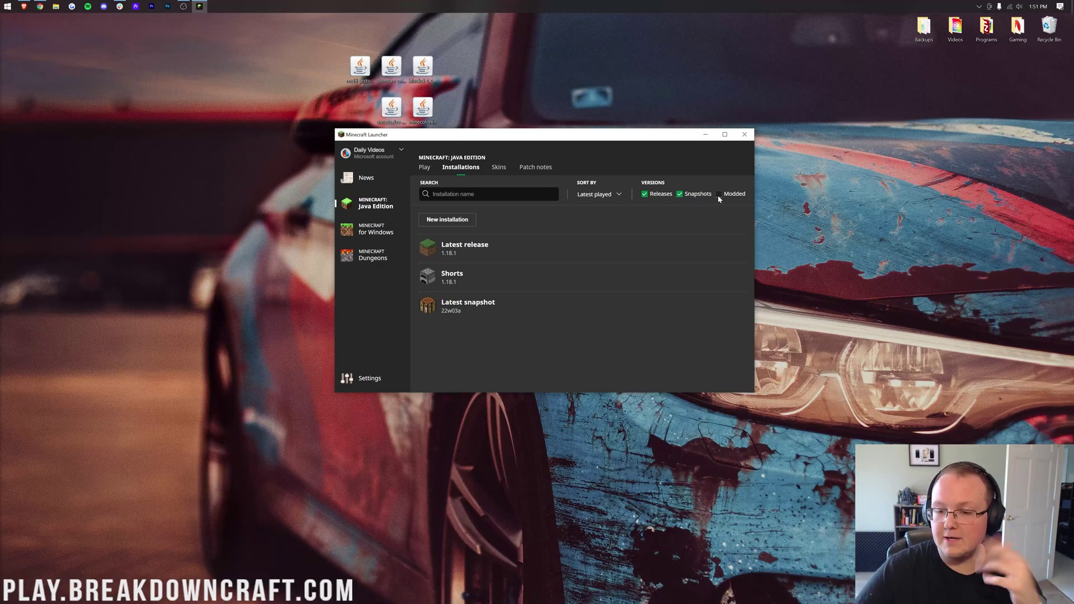
Try playing forge, cancel the warning, and start a new installation
mouse_move(480, 276)
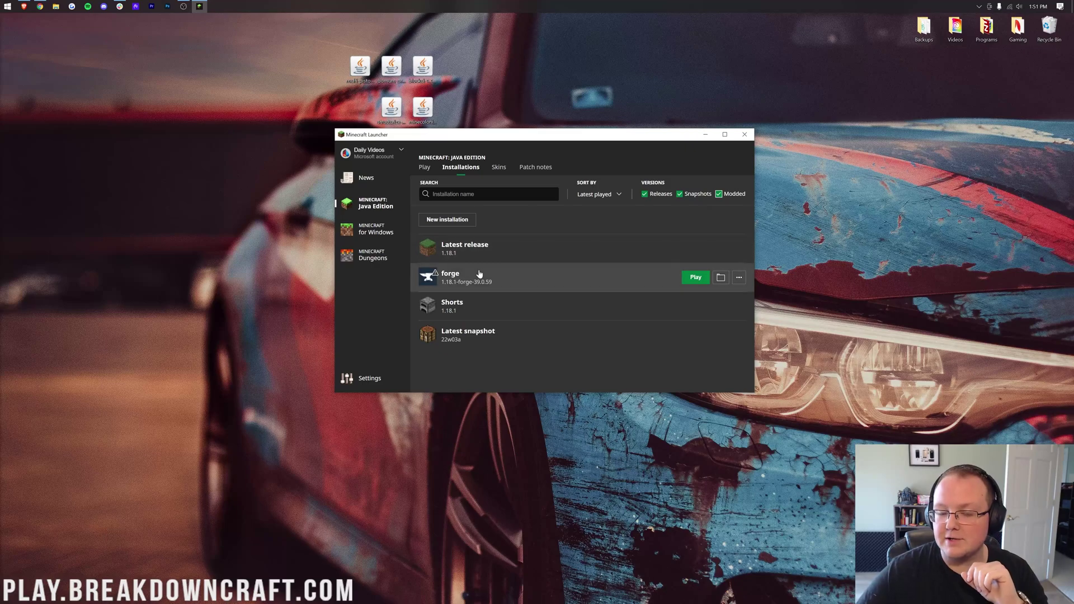
left_click(694, 280)
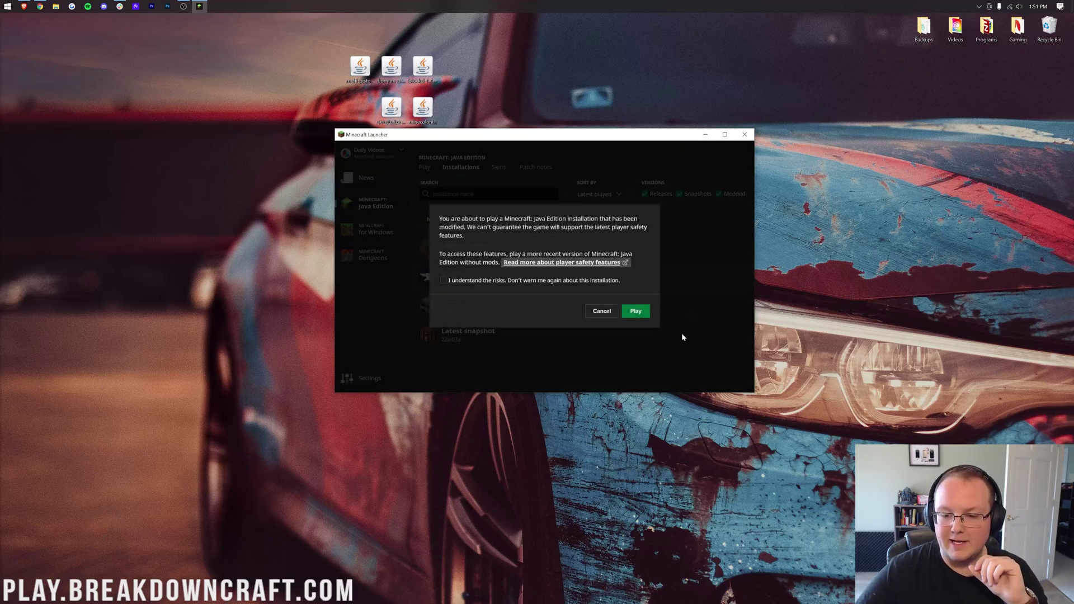
left_click(598, 312)
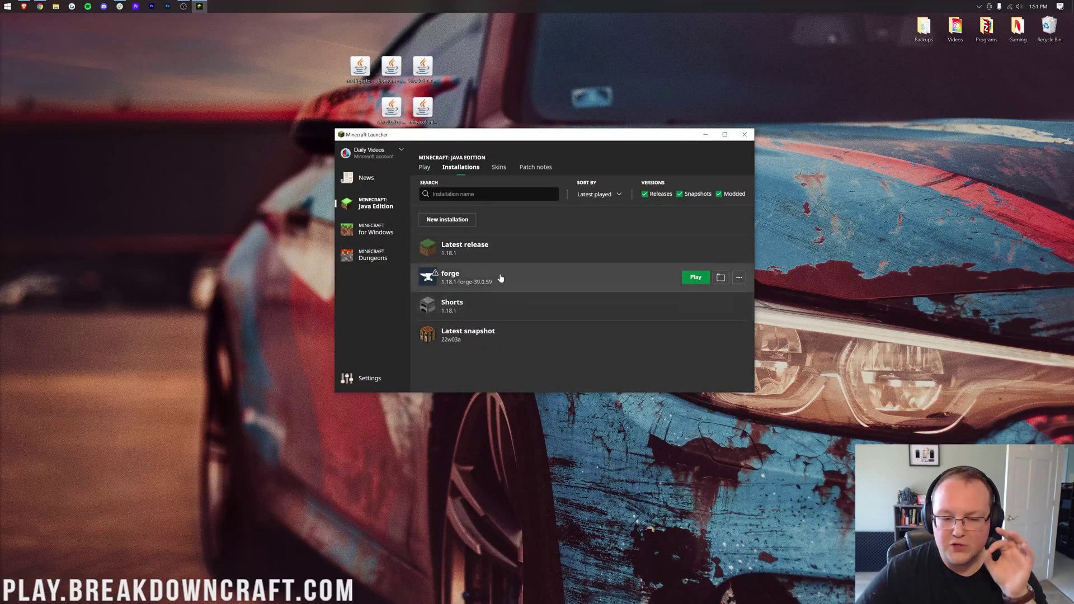
left_click(447, 219)
Name the new installation 'Play.BreakdownCraft.com'
left_click(480, 225)
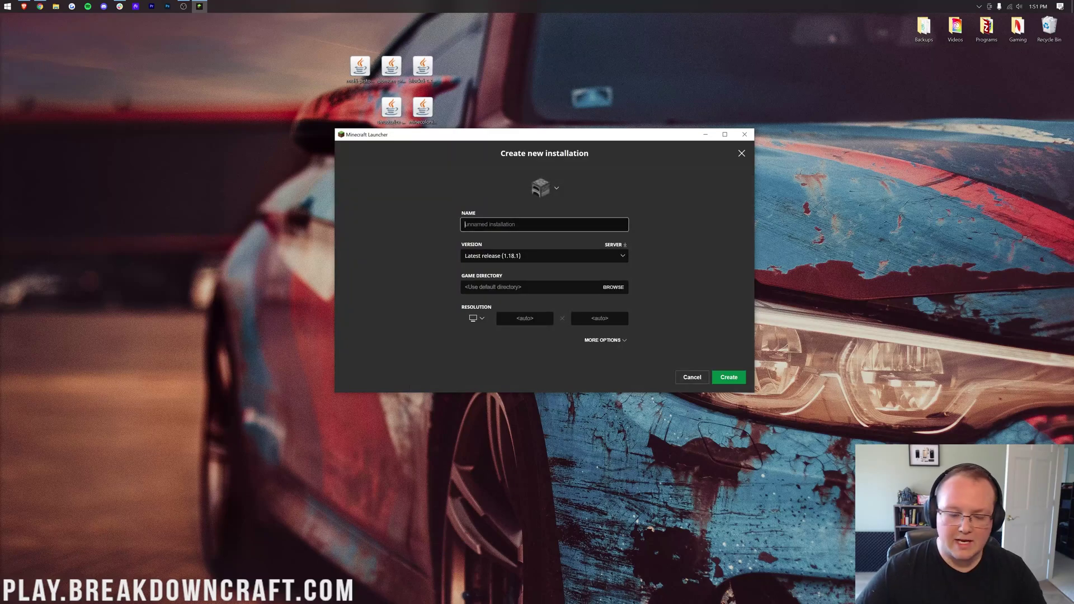
type("Play.Breakd")
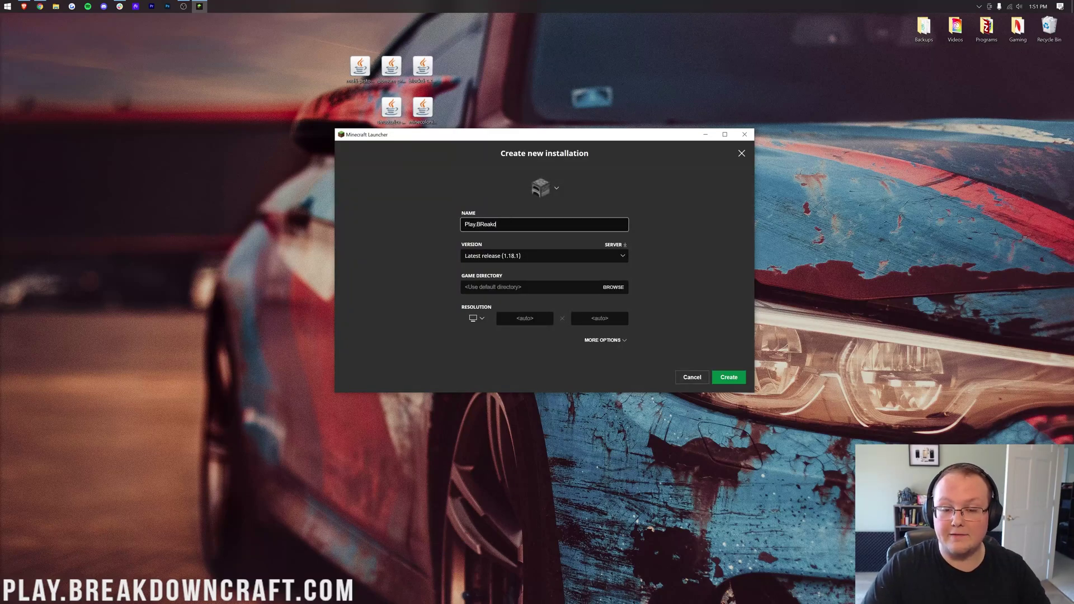
key("BackSpace")
key("BackSpace")
key("BackSpace")
type("ReakdownCraft.com")
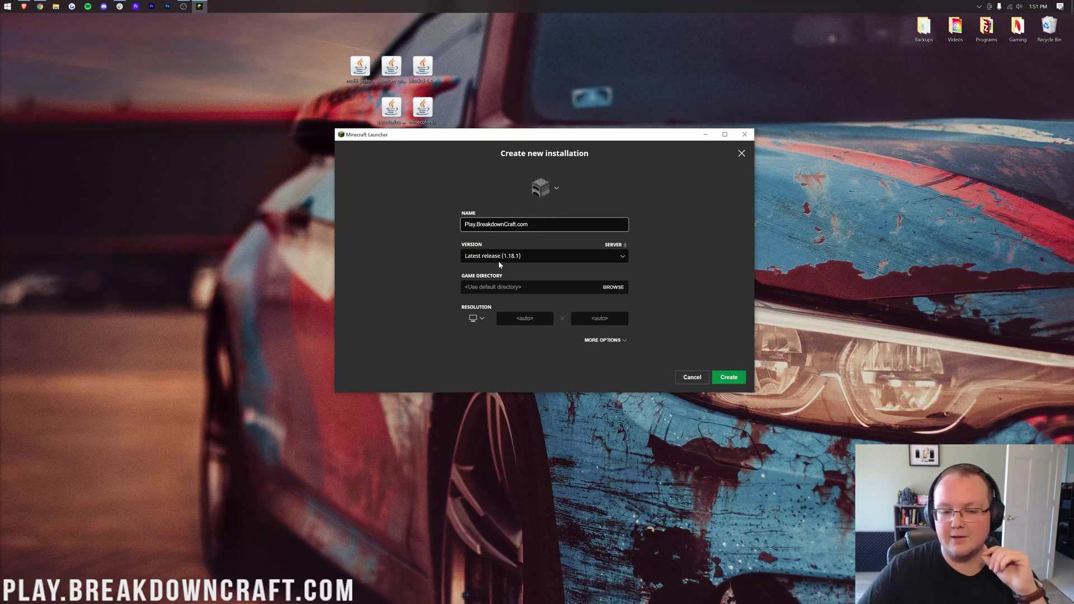
Choose version 1.18.1-forge-39.0.59 at 1920 × 1080 resolution and create the installation
left_click(477, 258)
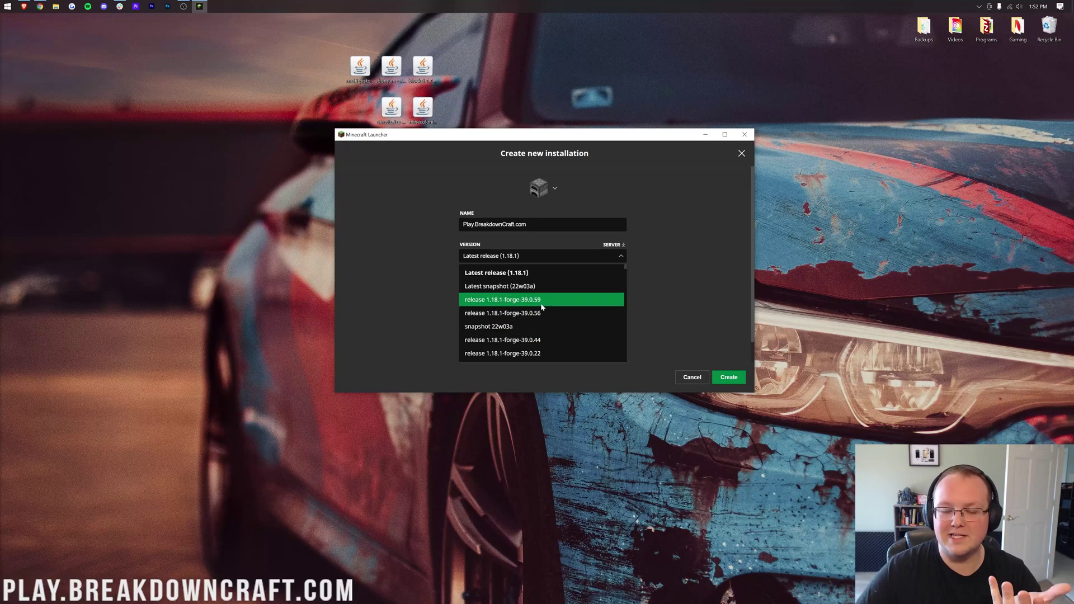
scroll(541, 305, "down", 5)
scroll(541, 303, "up", 5)
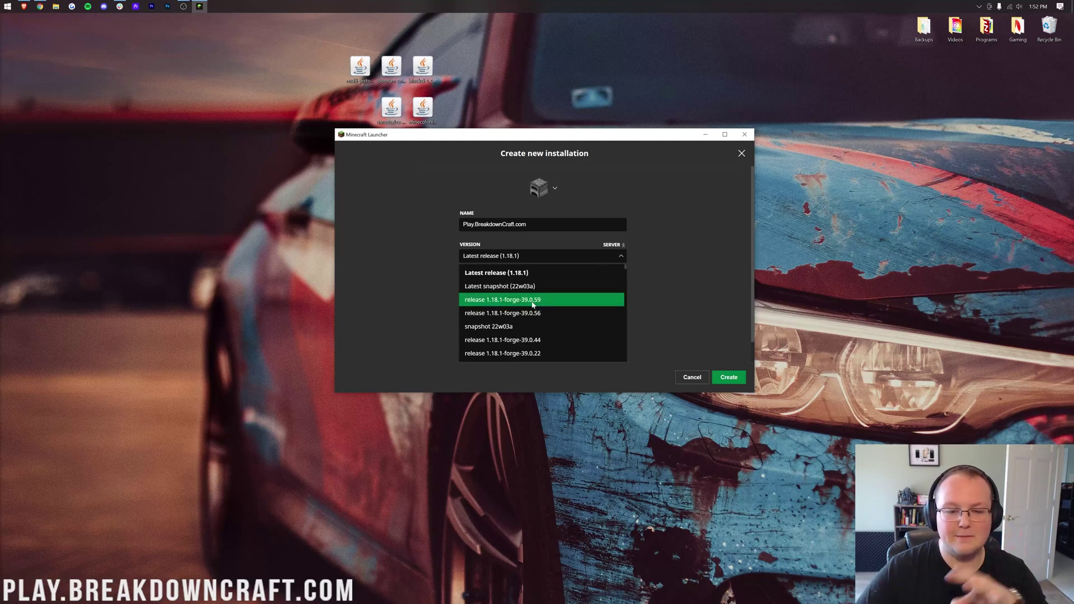
left_click(524, 303)
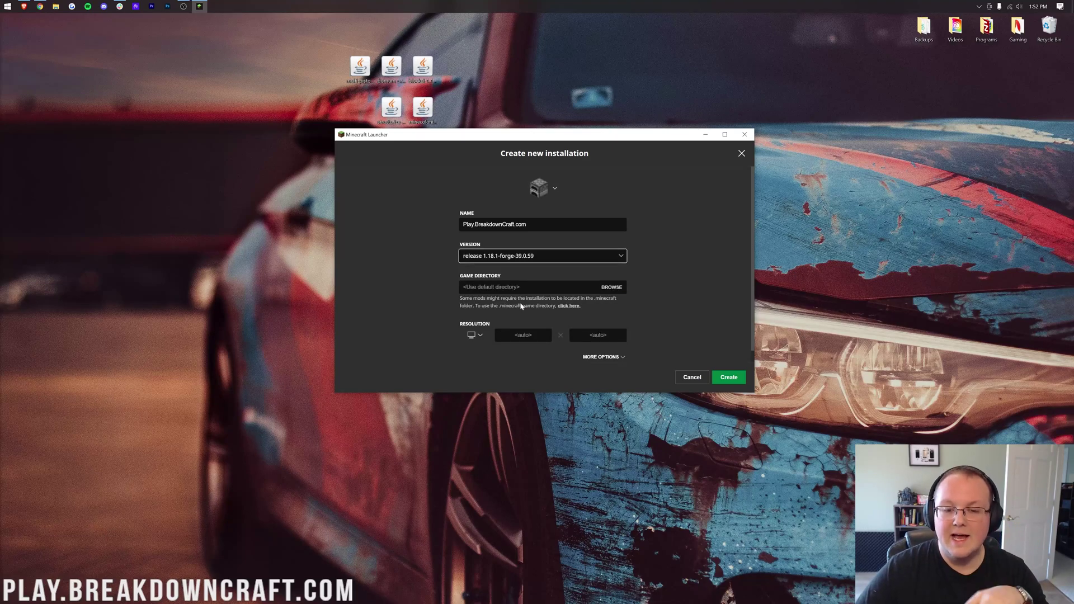
left_click(473, 335)
left_click(467, 309)
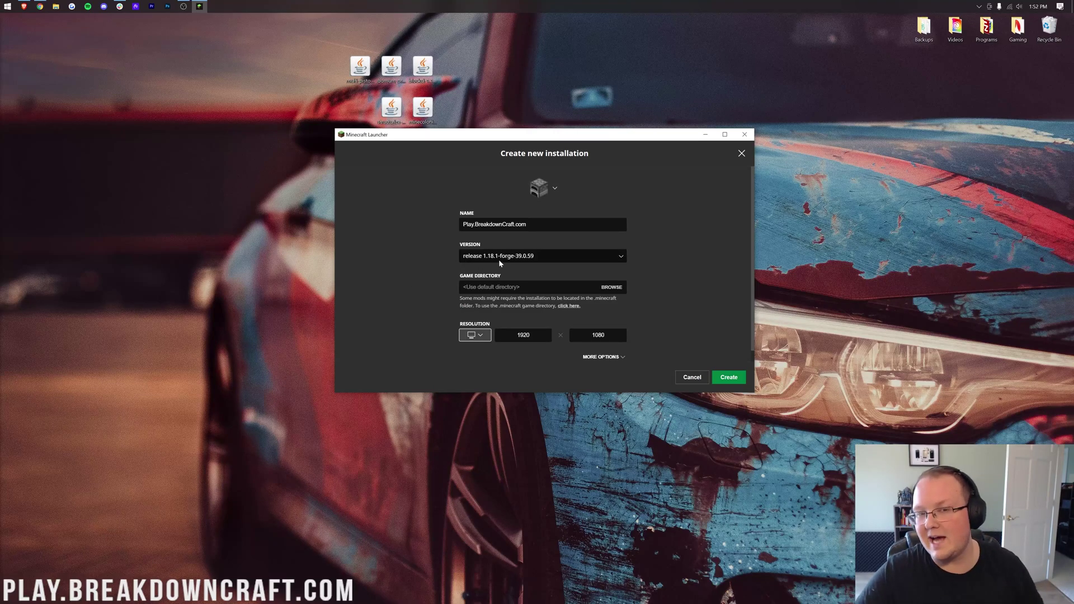
left_click(729, 377)
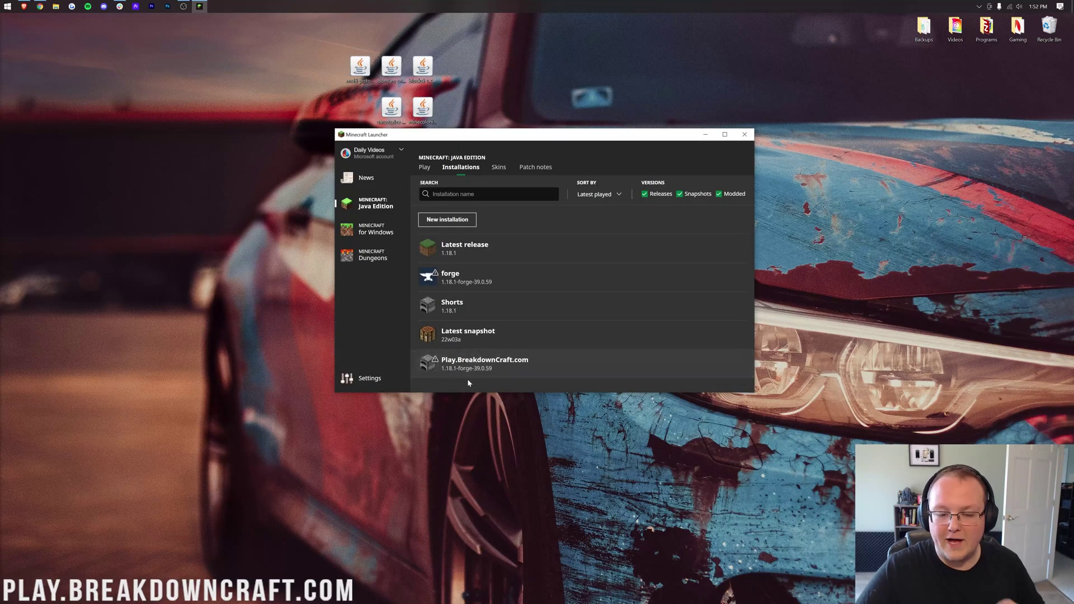
Launch Play.BreakdownCraft.com, accepting the modded-installation risk warning, to reach the Forge 39.0.59 title screen
left_click(688, 365)
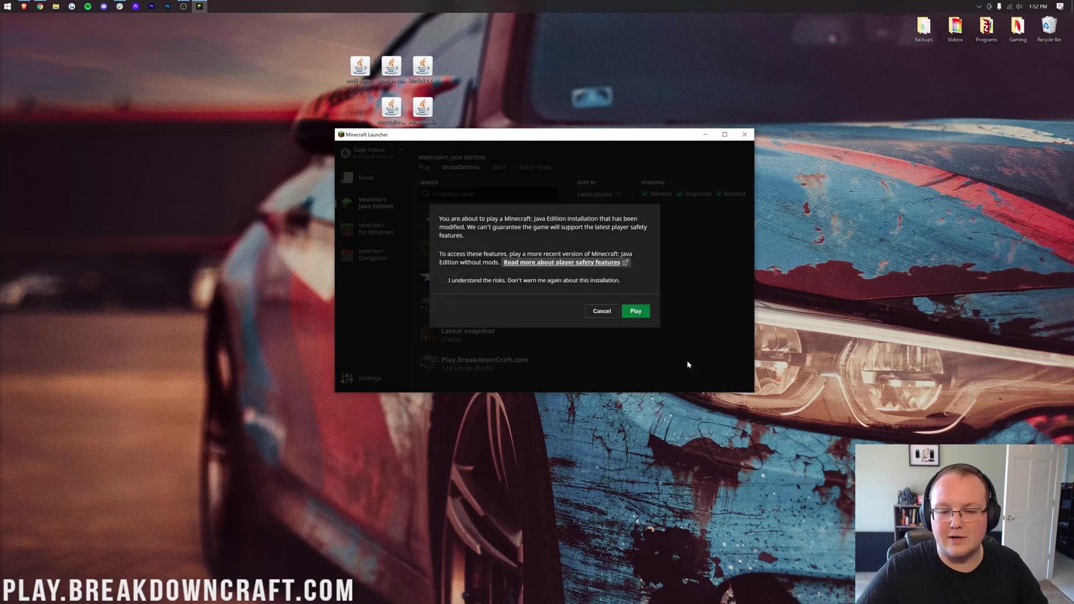
left_click(443, 281)
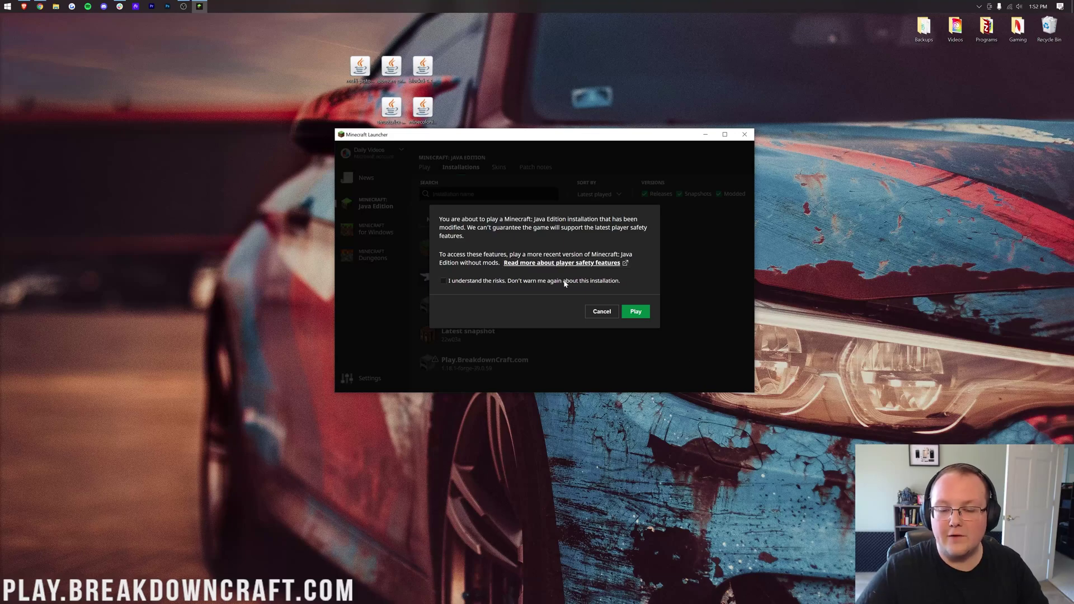
left_click(631, 314)
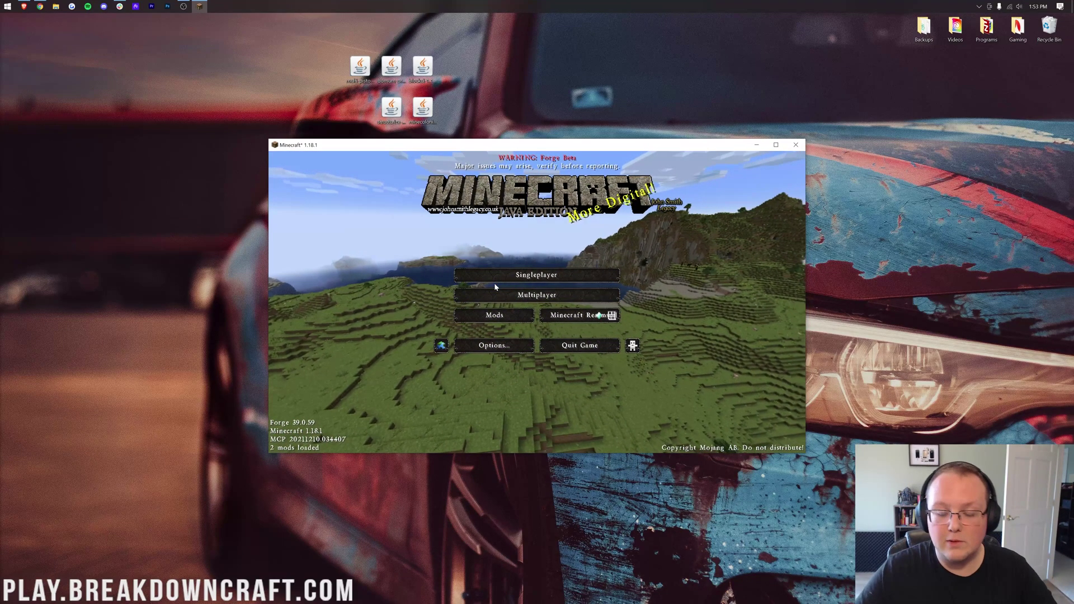
Open the .minecraft mods folder from the in-game Mods list
left_click(499, 317)
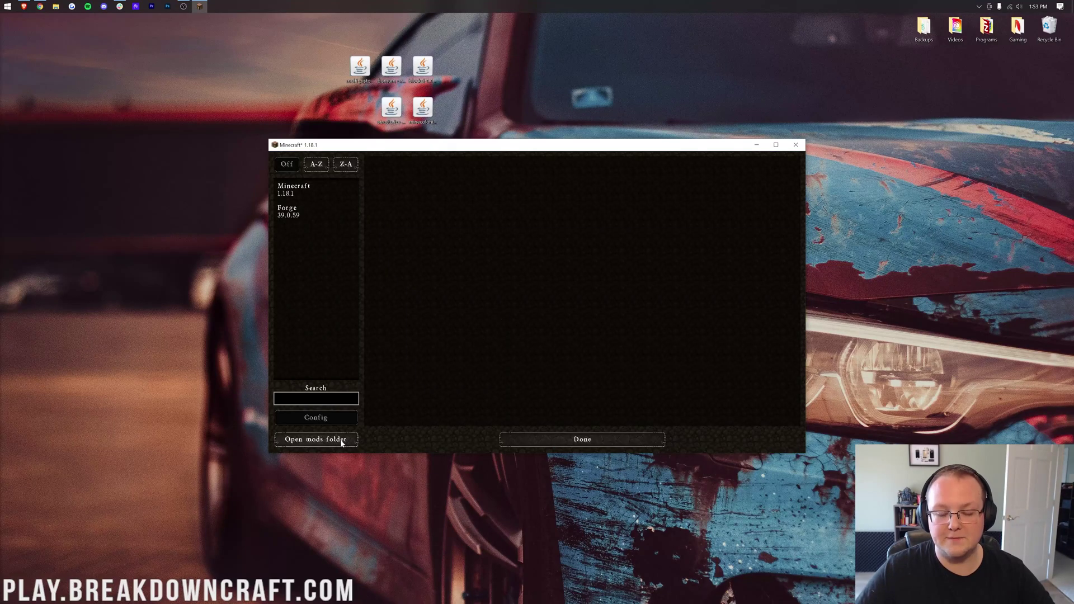
left_click(607, 446)
left_click(479, 315)
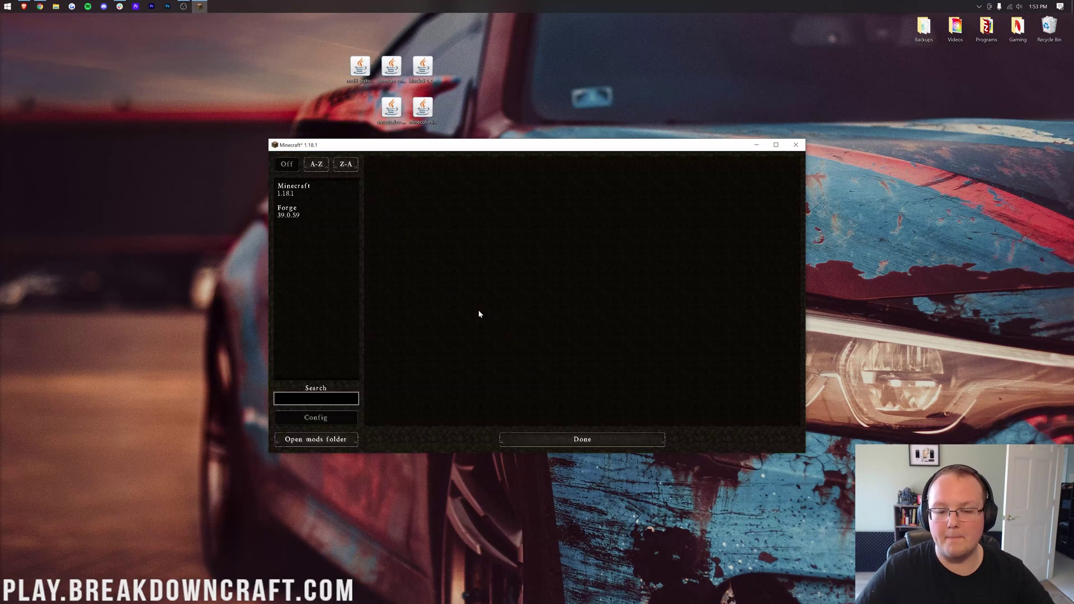
left_click(311, 441)
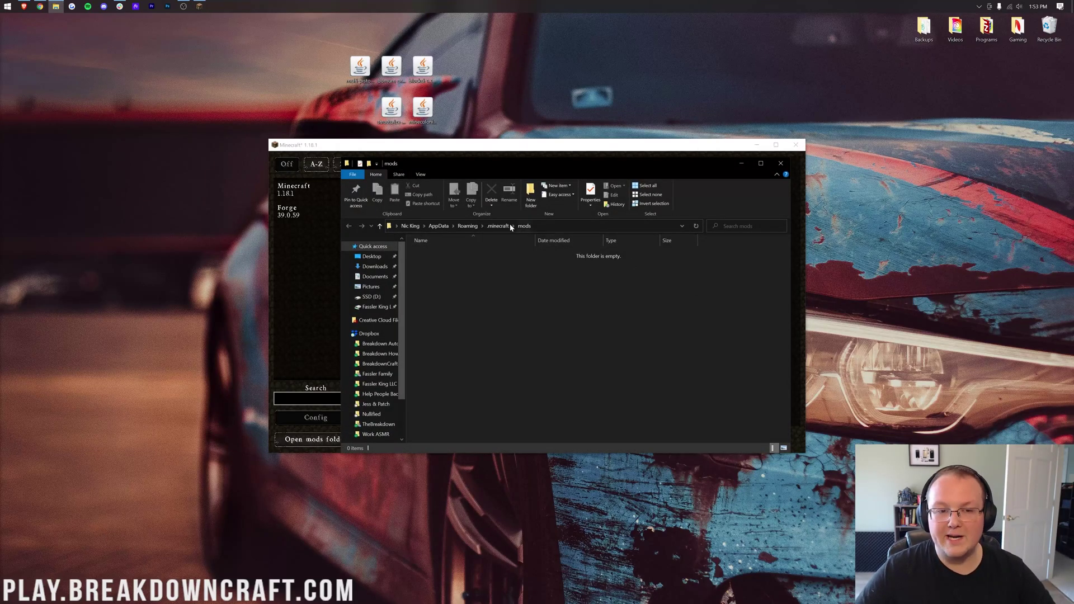
Copy the Multi-Piston, Domum Ornamentum, BlockUI, Structurize and MineColonies jars into the mods folder
left_click_drag(356, 80, 484, 282)
mouse_move(391, 70)
left_mouse_down()
mouse_move(597, 391)
mouse_move(515, 280)
mouse_move(536, 341)
left_mouse_up()
left_click_drag(391, 108, 457, 282)
mouse_move(422, 109)
left_mouse_down()
mouse_move(614, 398)
mouse_move(465, 278)
left_mouse_up()
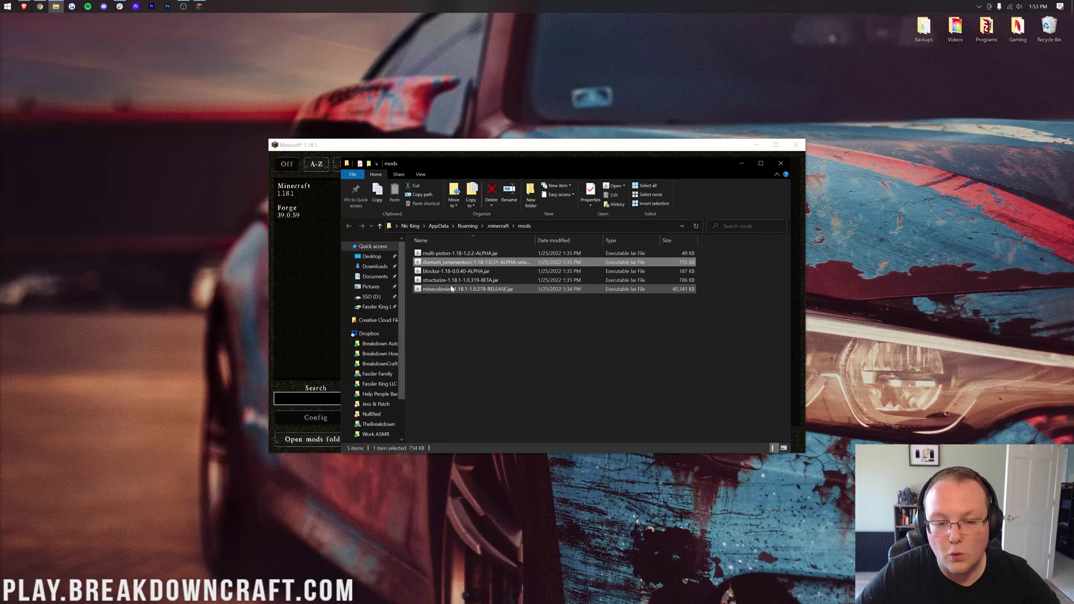
key("Down")
key("Down")
key("Down")
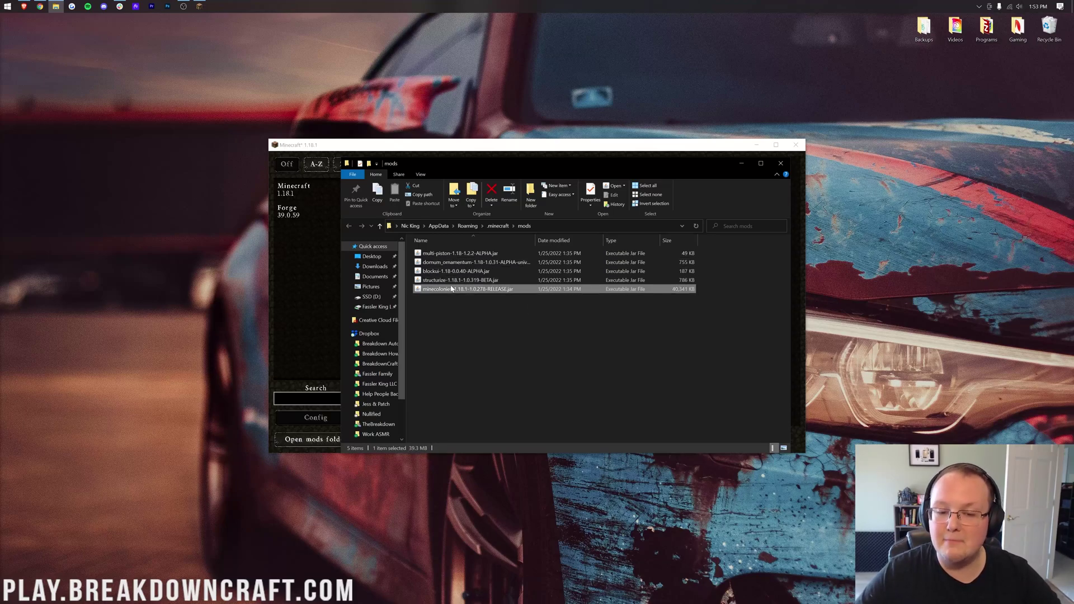
left_click_drag(465, 321, 454, 235)
left_click(492, 374)
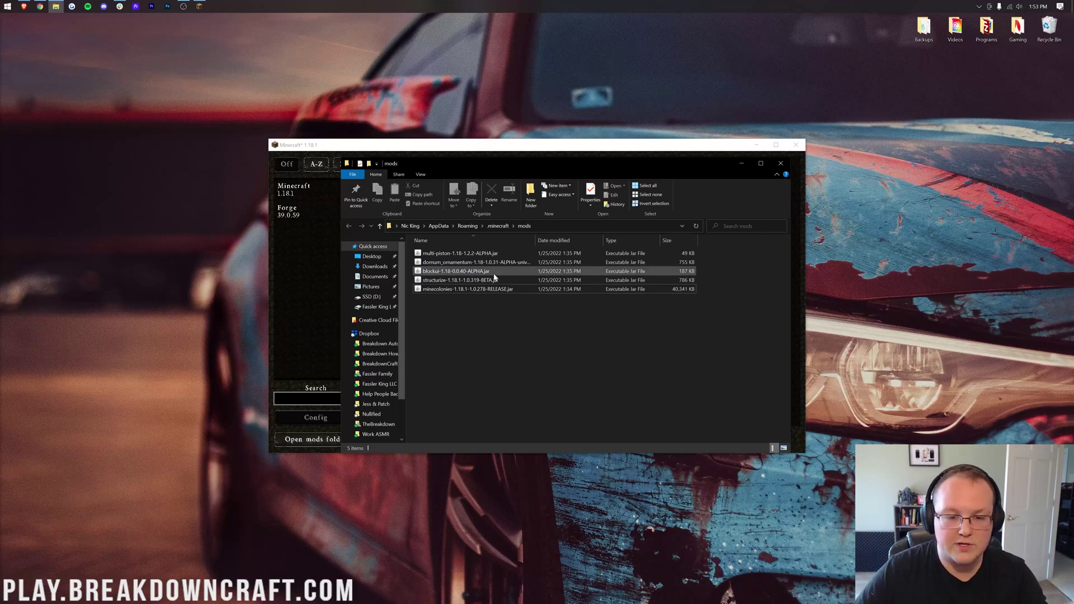
left_click(784, 163)
Relaunch Minecraft from the Start menu using the Play.BreakdownCraft.com installation
left_click(562, 442)
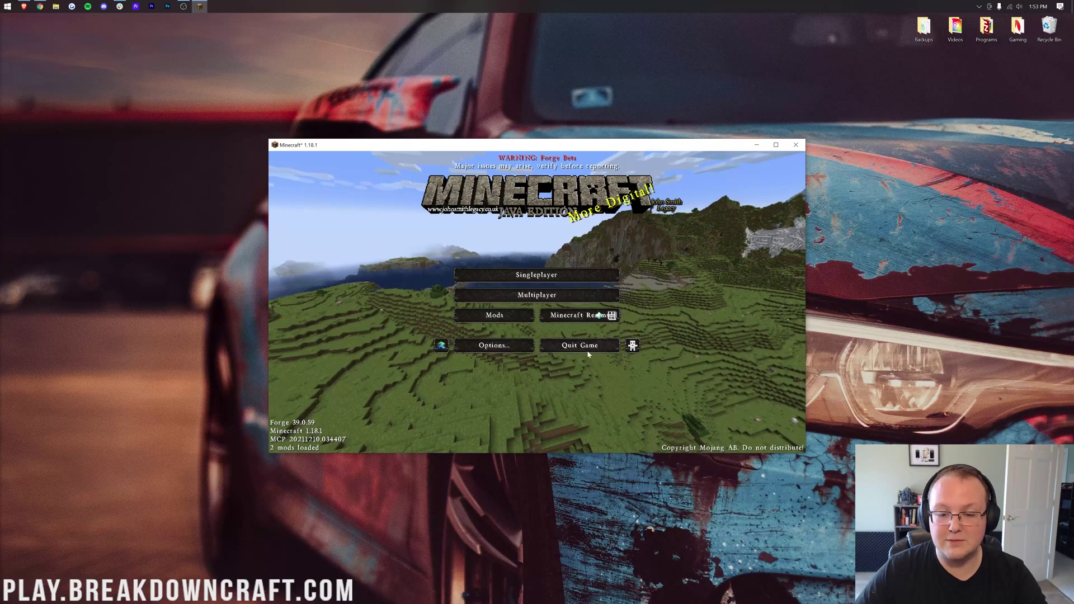
left_click(10, 5)
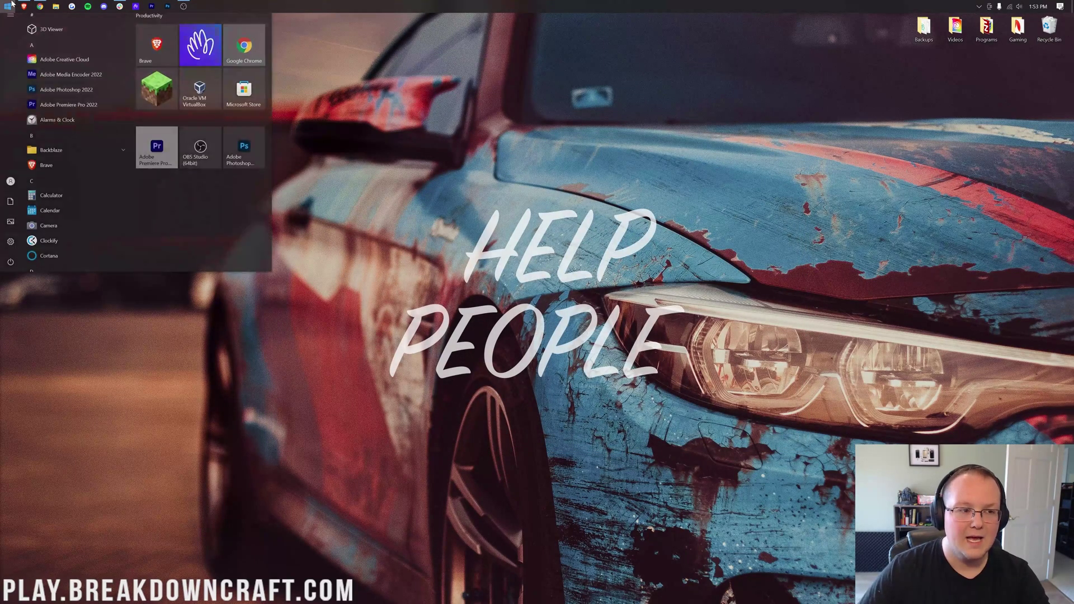
type("min")
left_click(11, 4)
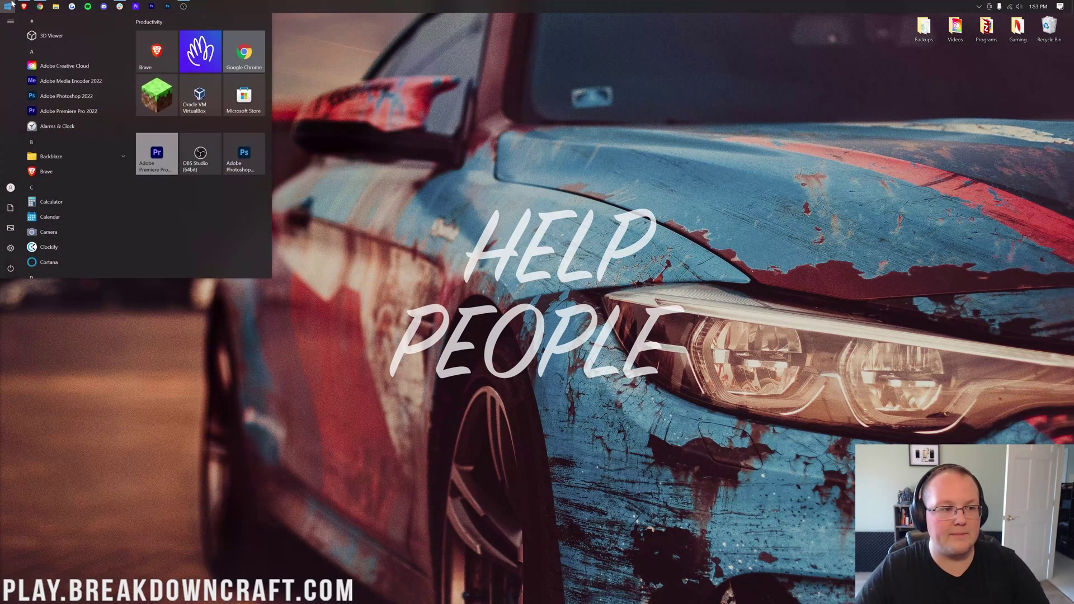
left_click(11, 3)
left_click(152, 100)
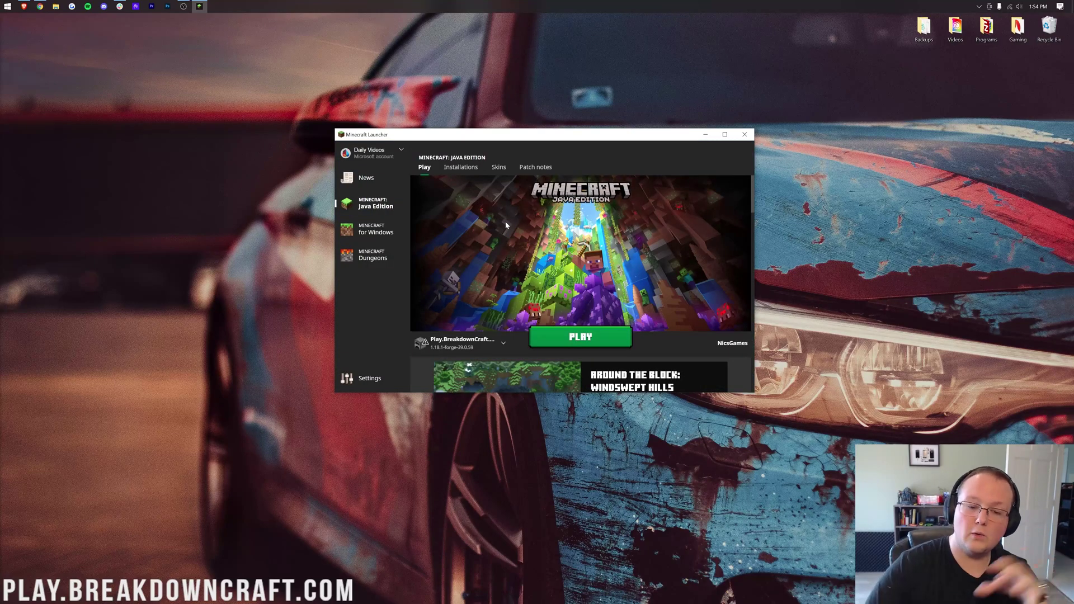
left_click(503, 343)
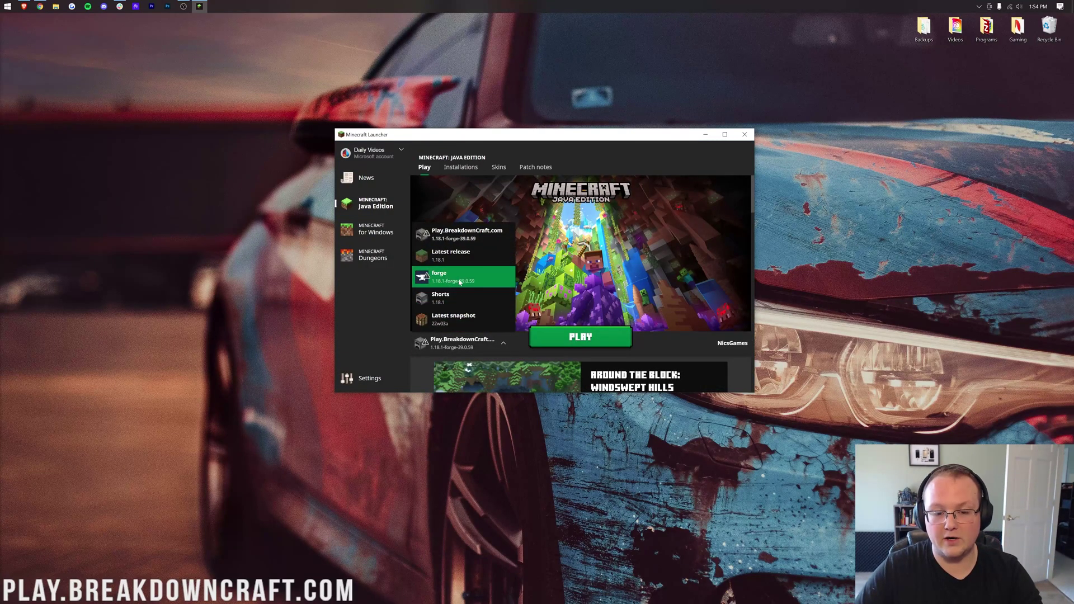
left_click(581, 337)
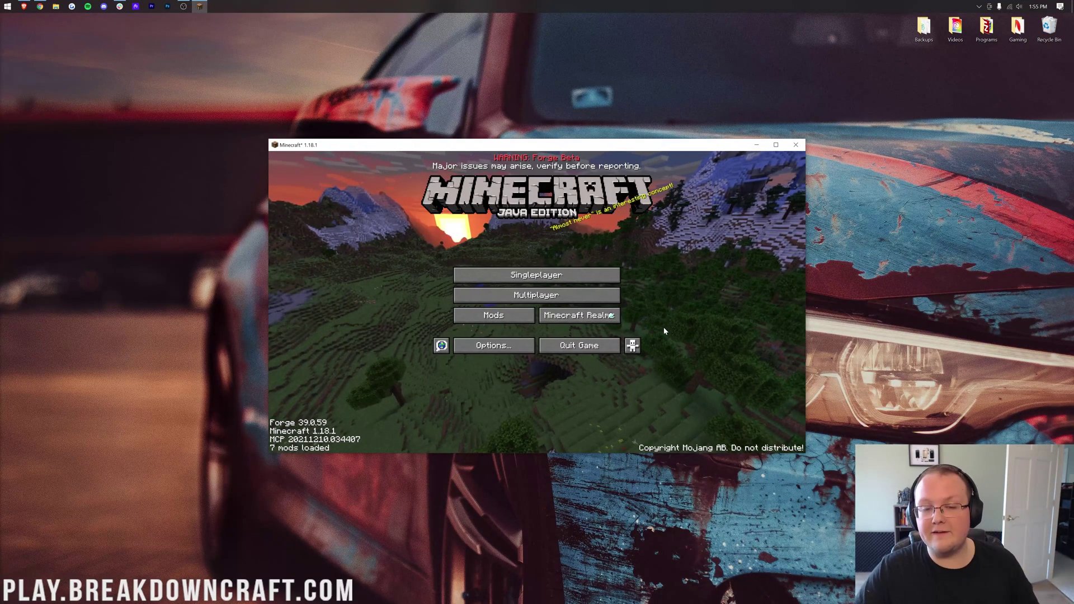
Browse the 7 loaded mods' details, ending on MineColonies 1.18.1-1.0.278-RELEASE
left_click(494, 315)
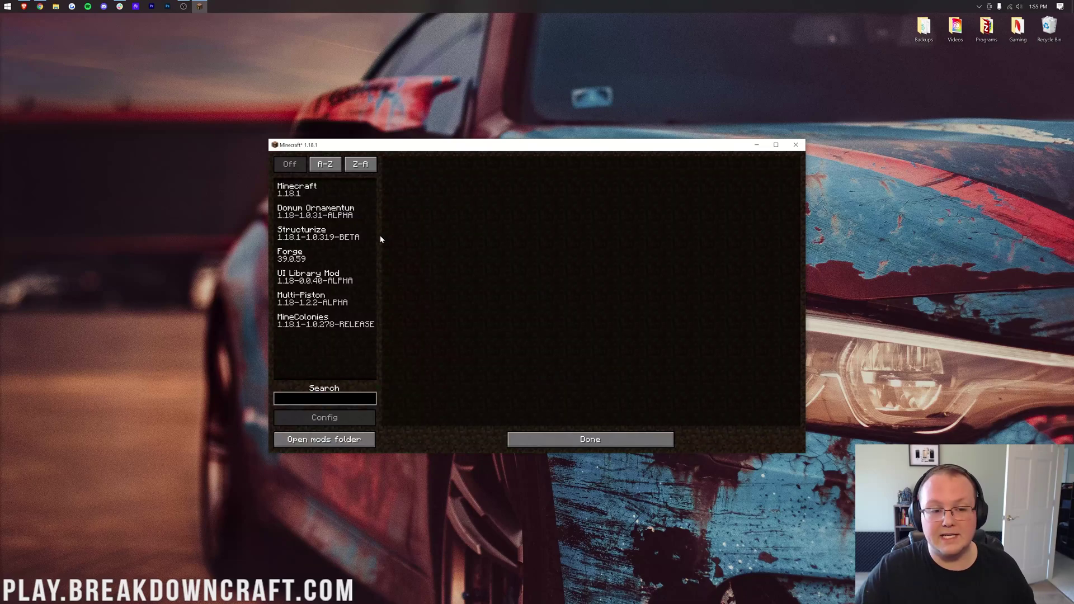
left_click(282, 186)
left_click(93, 138)
left_click(100, 181)
left_click(102, 214)
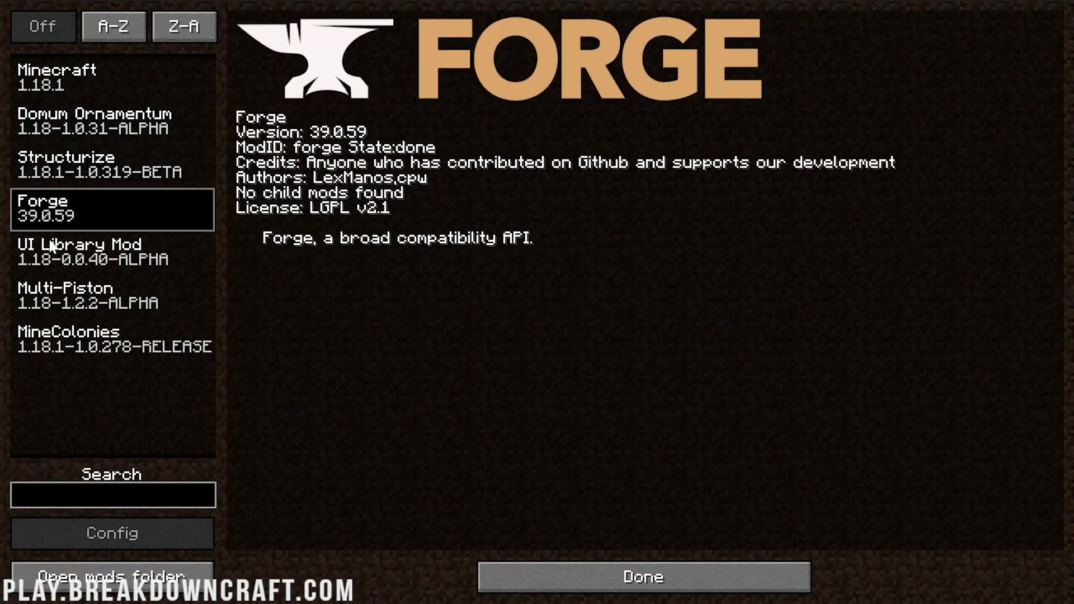
double_click(98, 263)
left_click(56, 291)
left_click(62, 336)
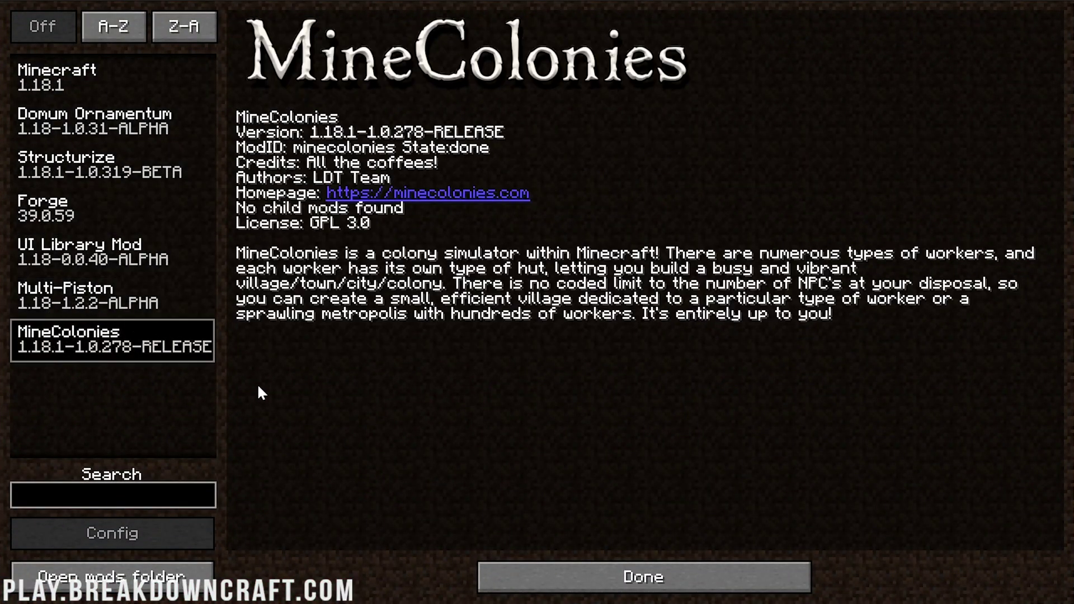
Start a new singleplayer world named 'MineColonies'
left_click(525, 565)
left_click(535, 247)
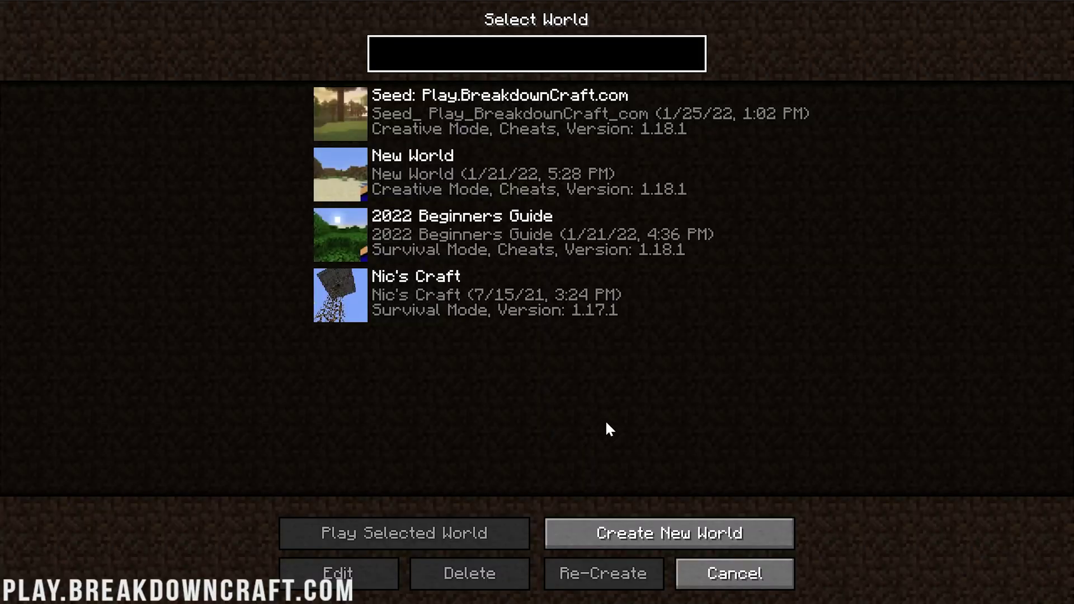
left_click(672, 535)
key("ctrl+a")
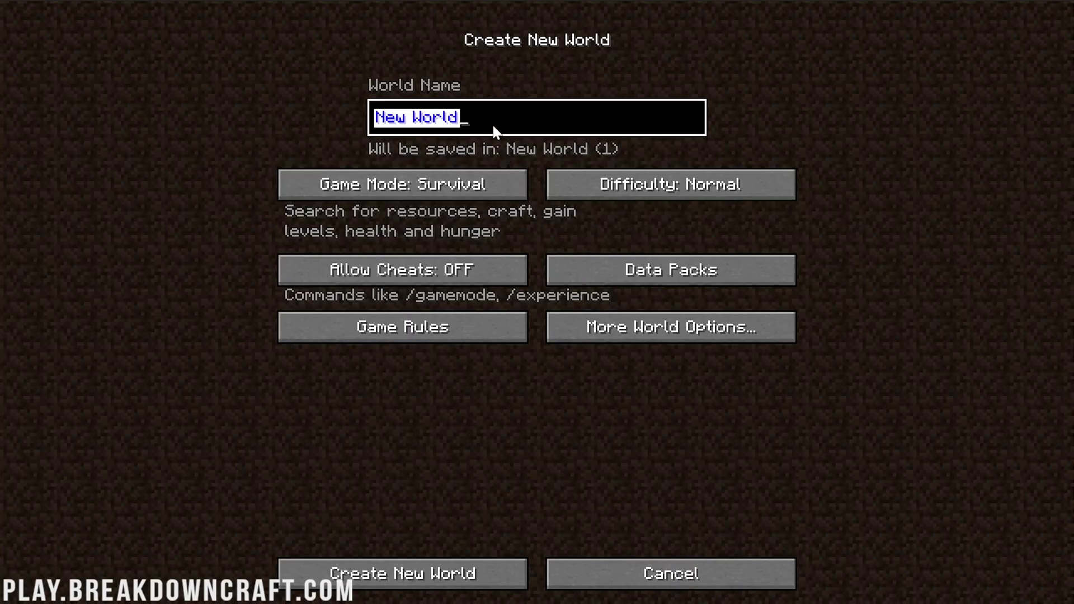
type("MineCol")
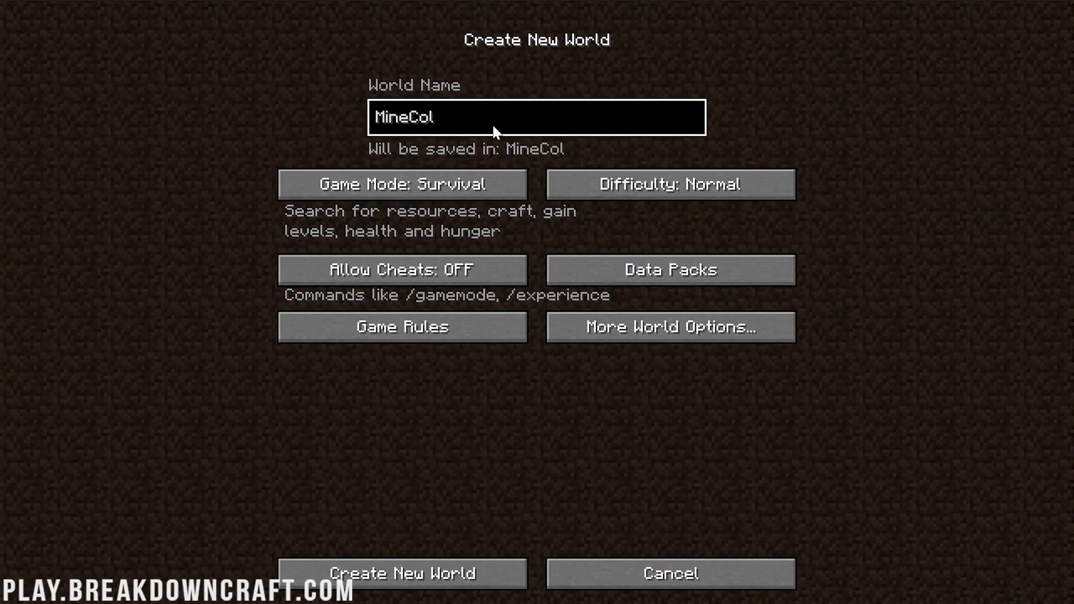
type("onies")
Set World Type to Default under More World Options and create the world
left_click(561, 328)
left_click(631, 185)
left_click(631, 184)
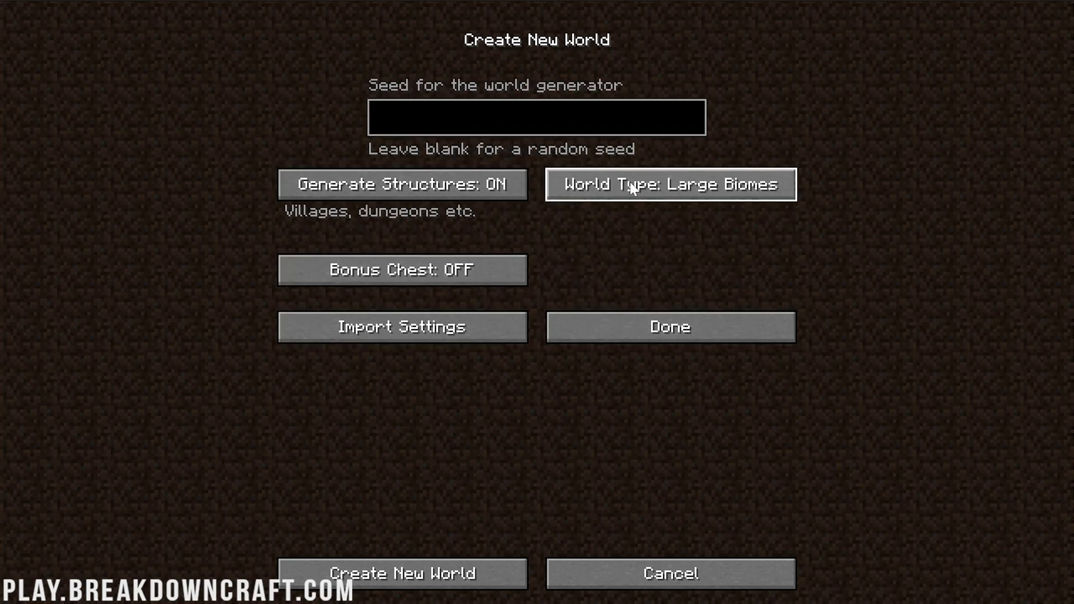
left_click(631, 185)
left_click(631, 184)
left_click(631, 183)
left_click(631, 183)
left_click(630, 182)
left_click(630, 183)
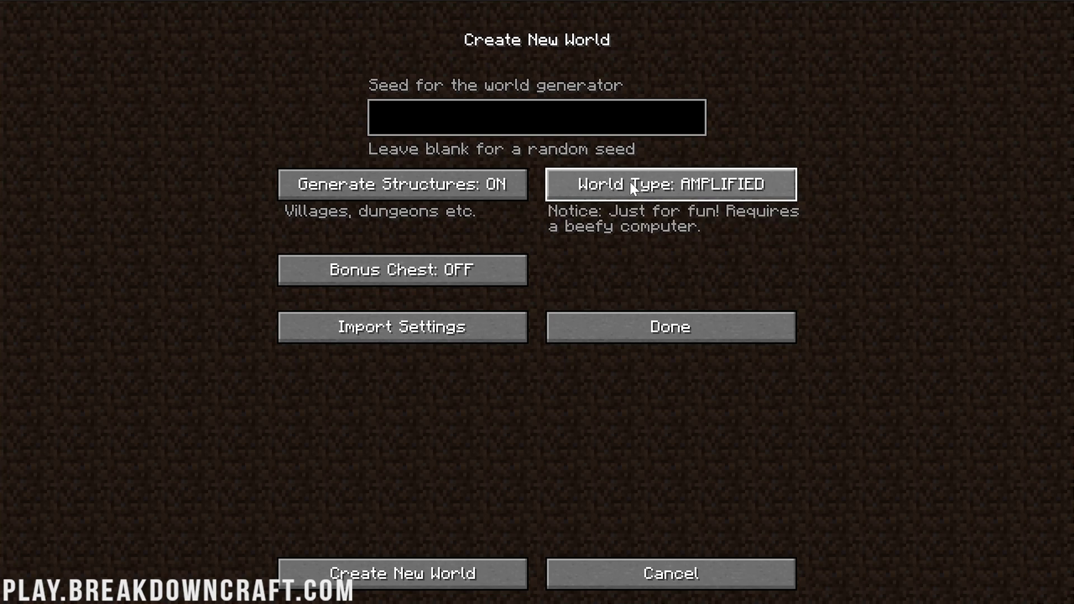
left_click(631, 183)
left_click(632, 185)
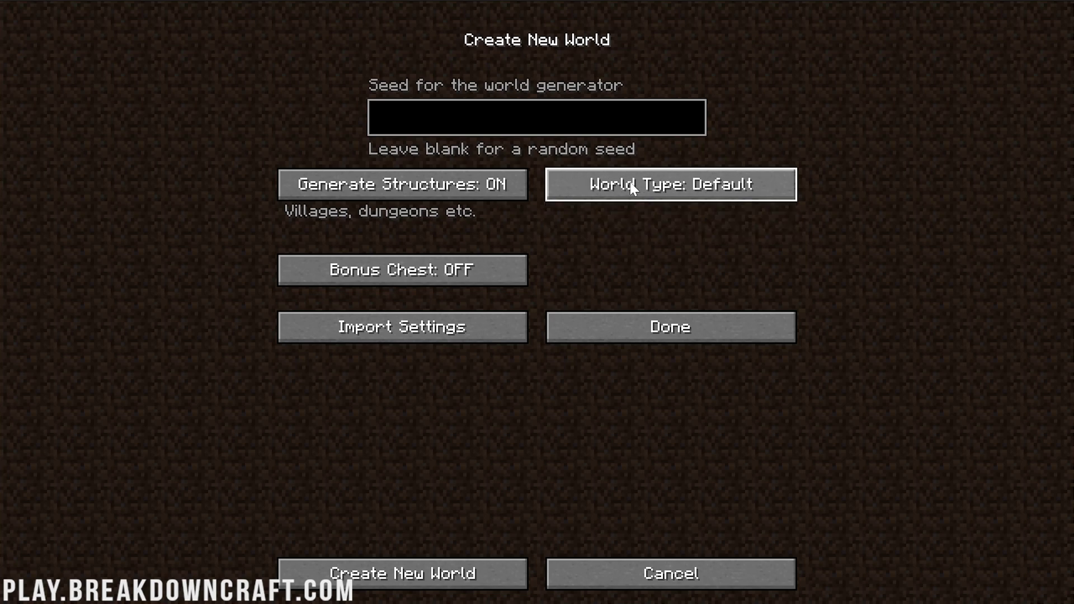
left_click(487, 565)
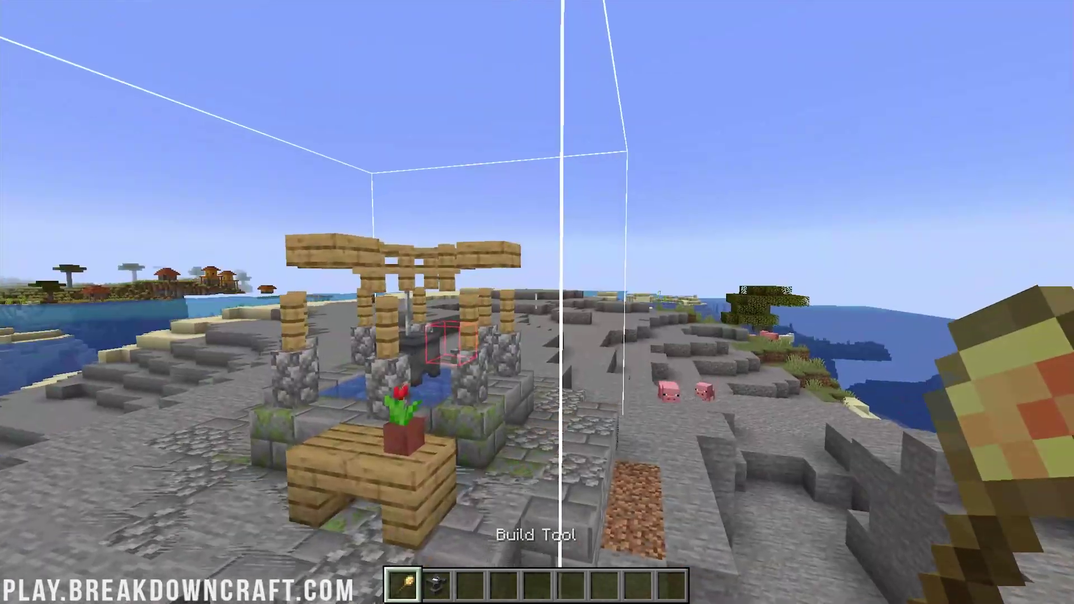
key("2")
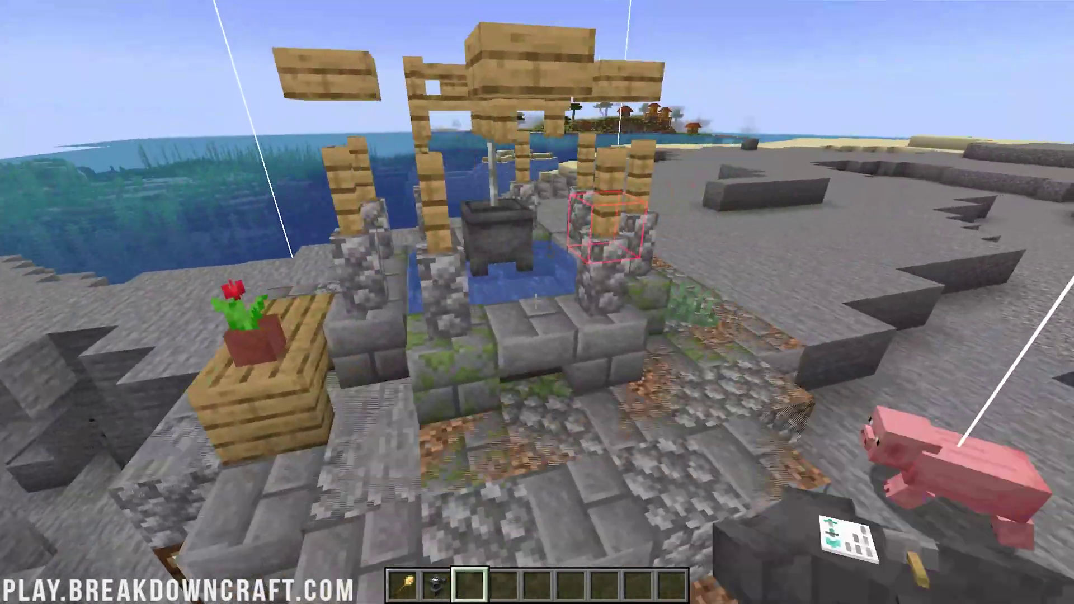
key("3")
key("e")
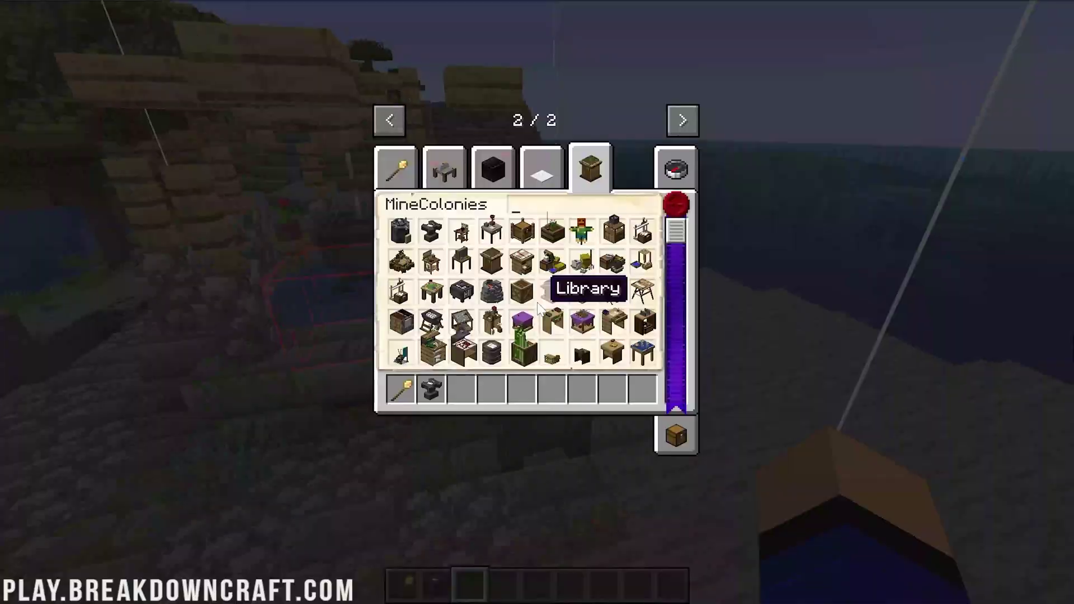